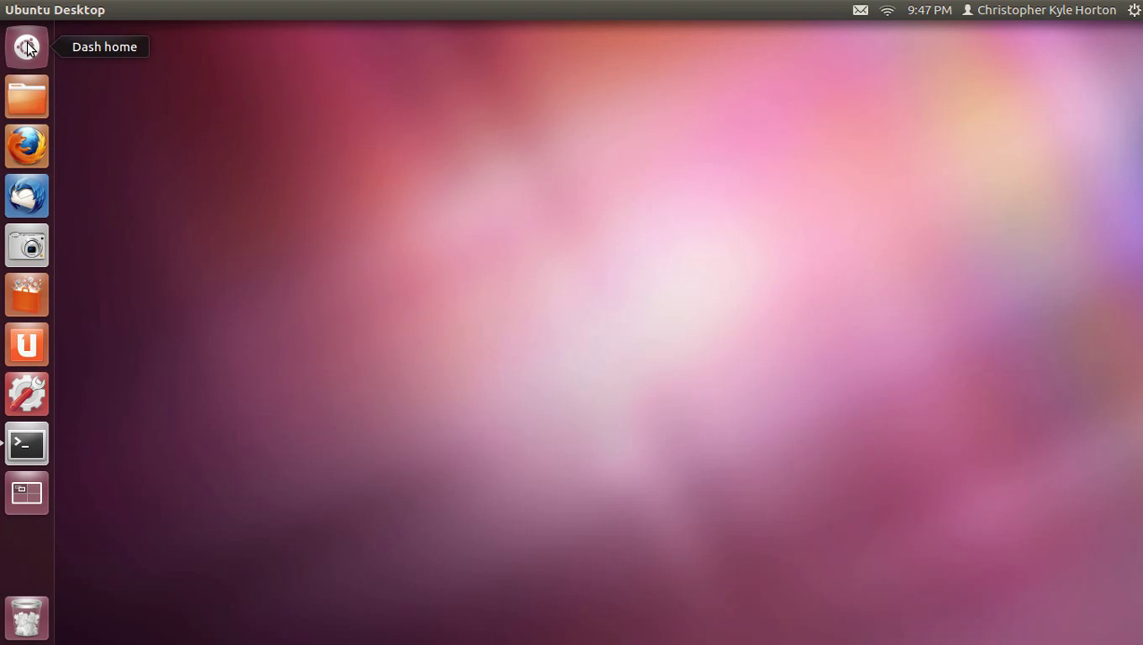
Open the Dash and look through its application, file, music and video lenses
{"action": "left_click", "coordinate": [27, 47]}
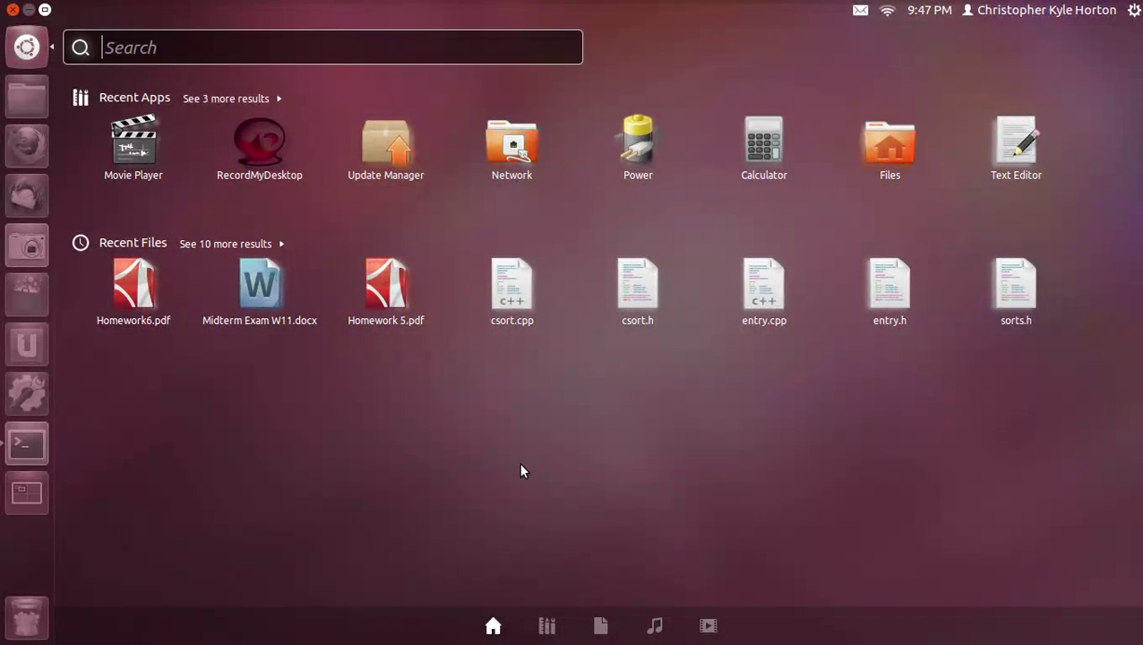
{"action": "left_click", "coordinate": [546, 627]}
{"action": "left_click", "coordinate": [602, 627]}
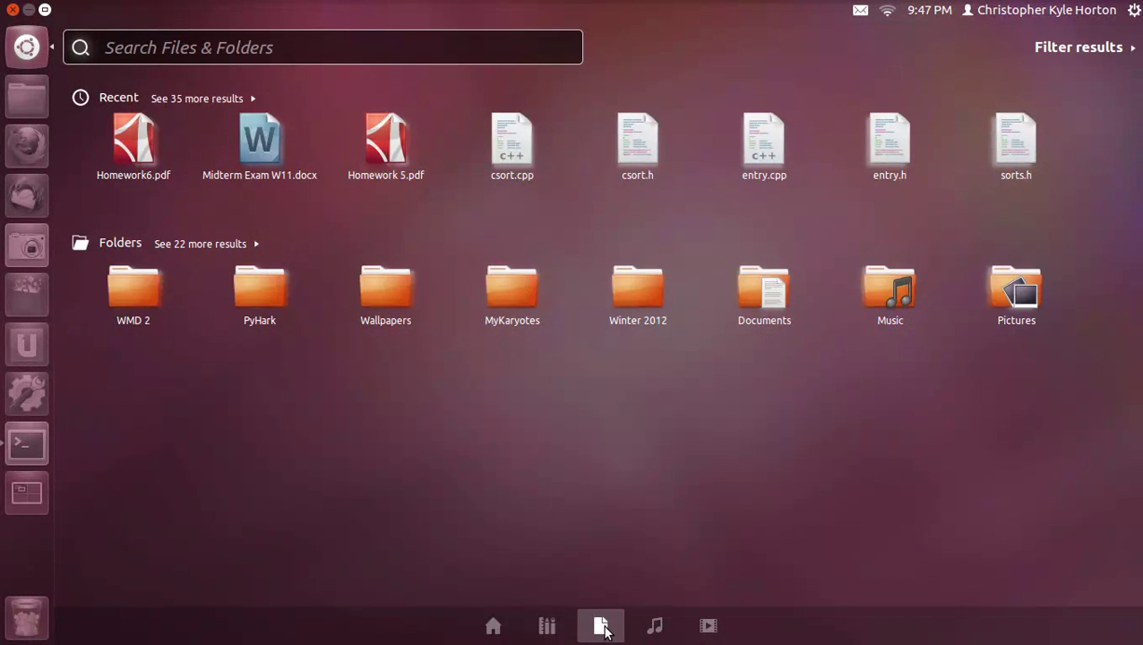
{"action": "left_click", "coordinate": [654, 627]}
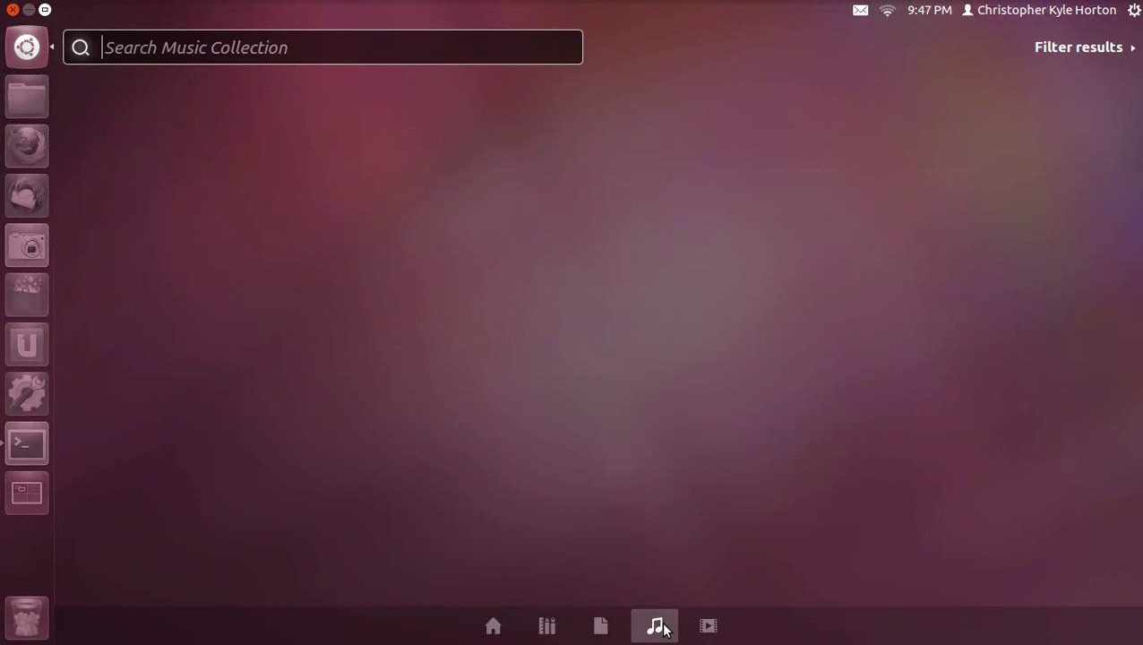
{"action": "left_click", "coordinate": [708, 626]}
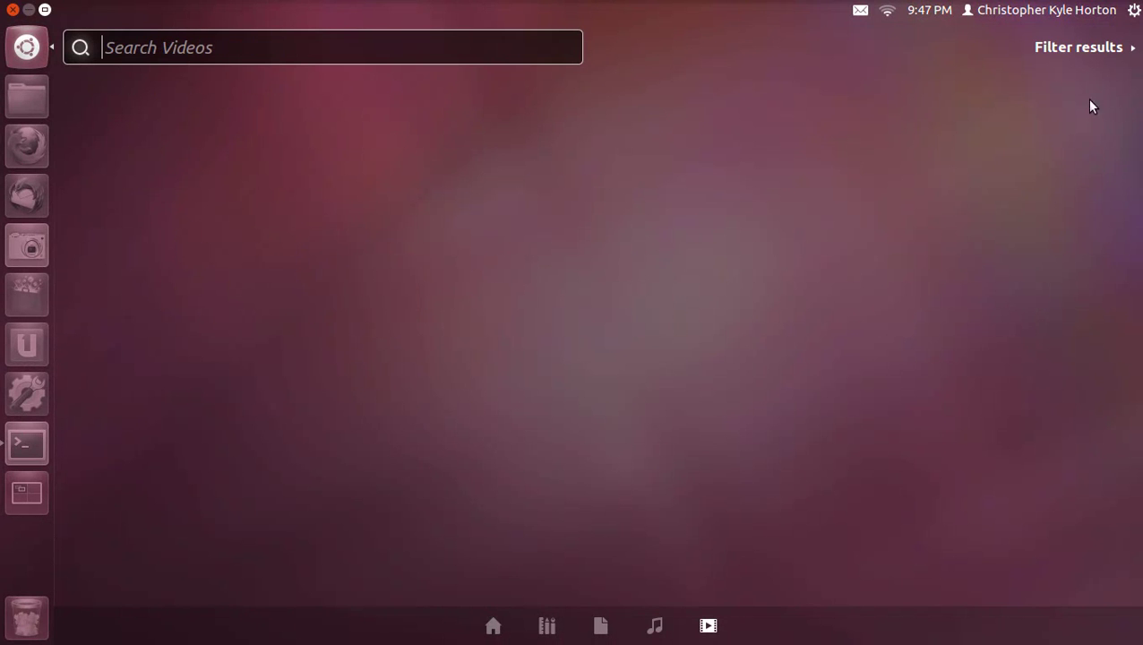
Examine the source filters of the video lens, collapse them and close the Dash
{"action": "left_click", "coordinate": [1095, 48]}
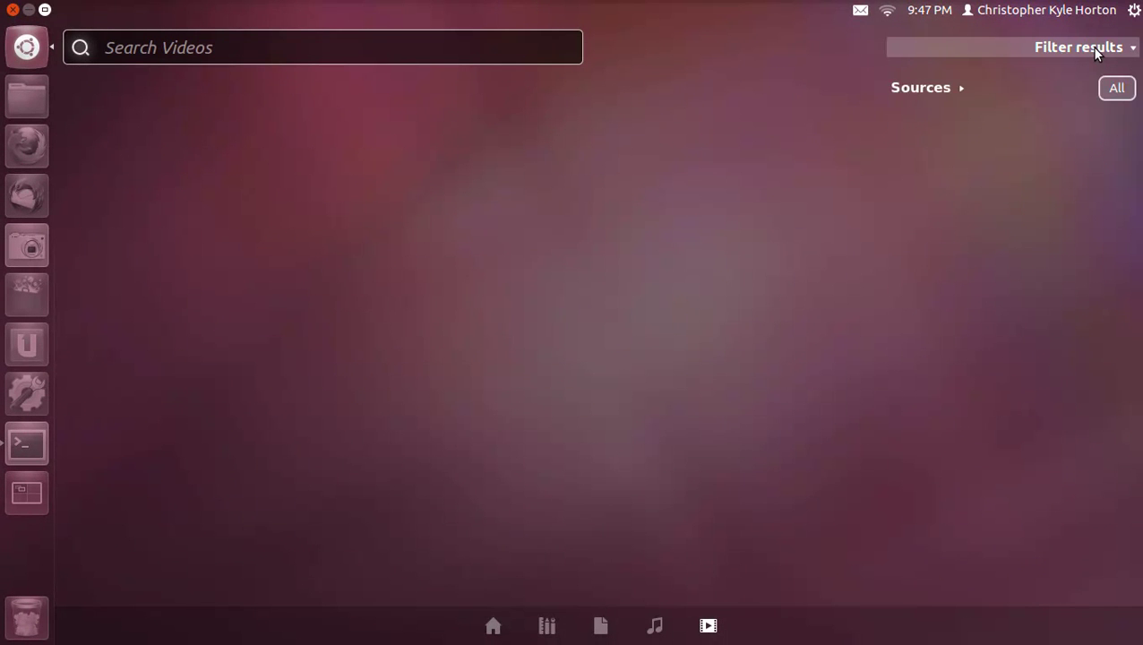
{"action": "left_click", "coordinate": [932, 92]}
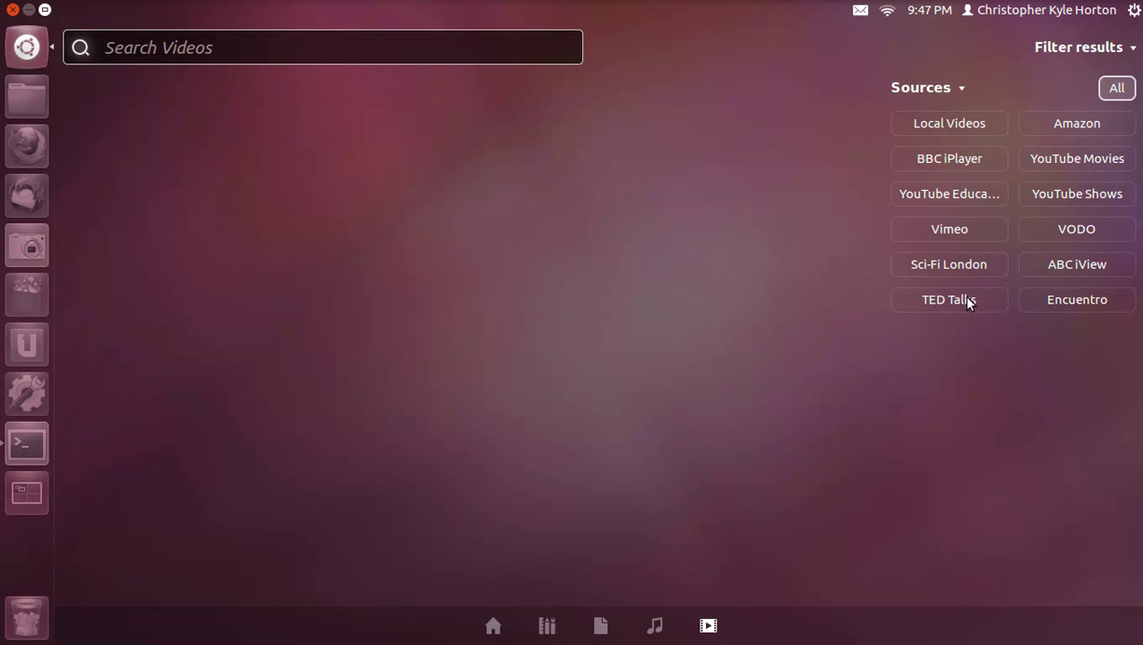
{"action": "left_click", "coordinate": [914, 85]}
{"action": "left_click", "coordinate": [1086, 49]}
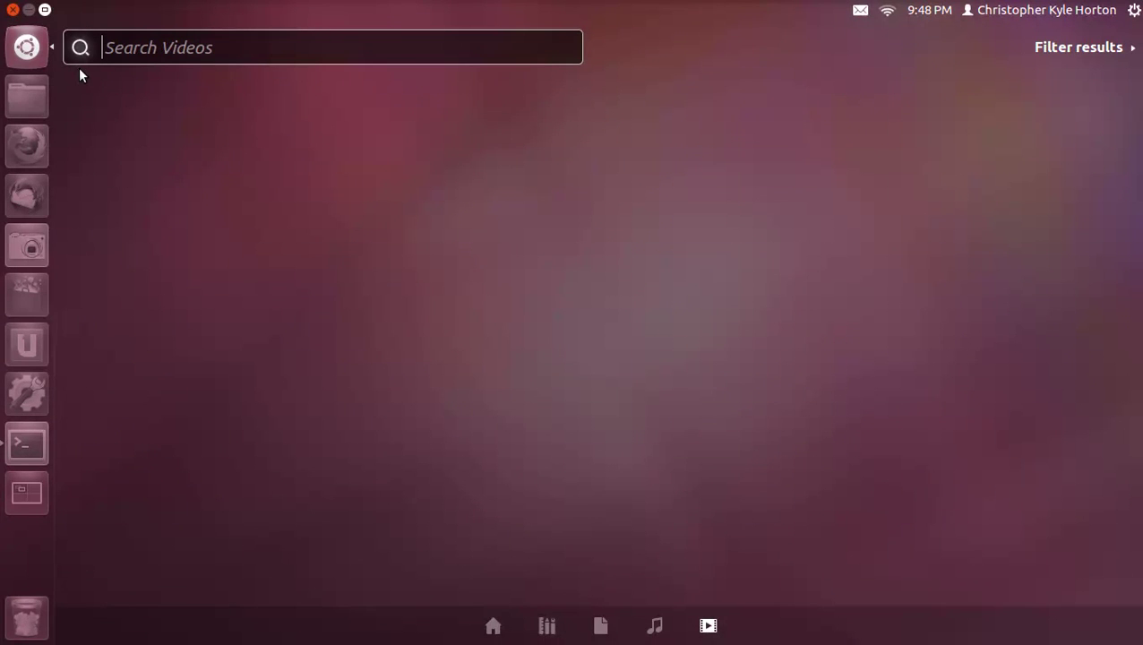
{"action": "left_click", "coordinate": [34, 52]}
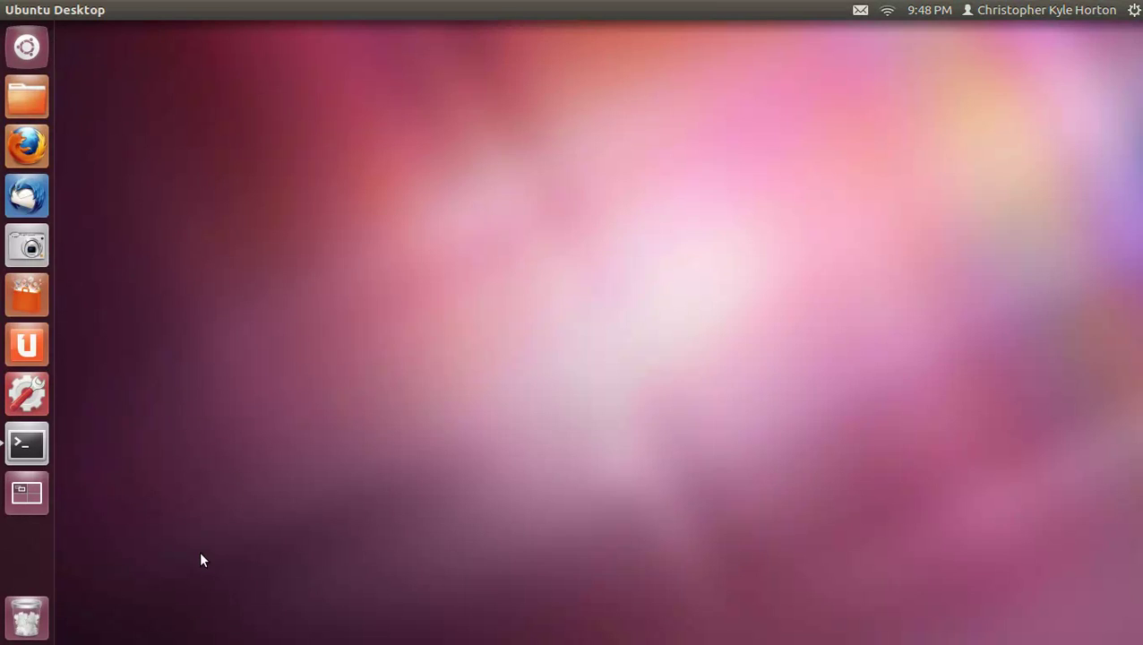
Open the Appearance settings in System Settings, try the Radiance theme and set the theme back to Ambiance
{"action": "left_click", "coordinate": [26, 394]}
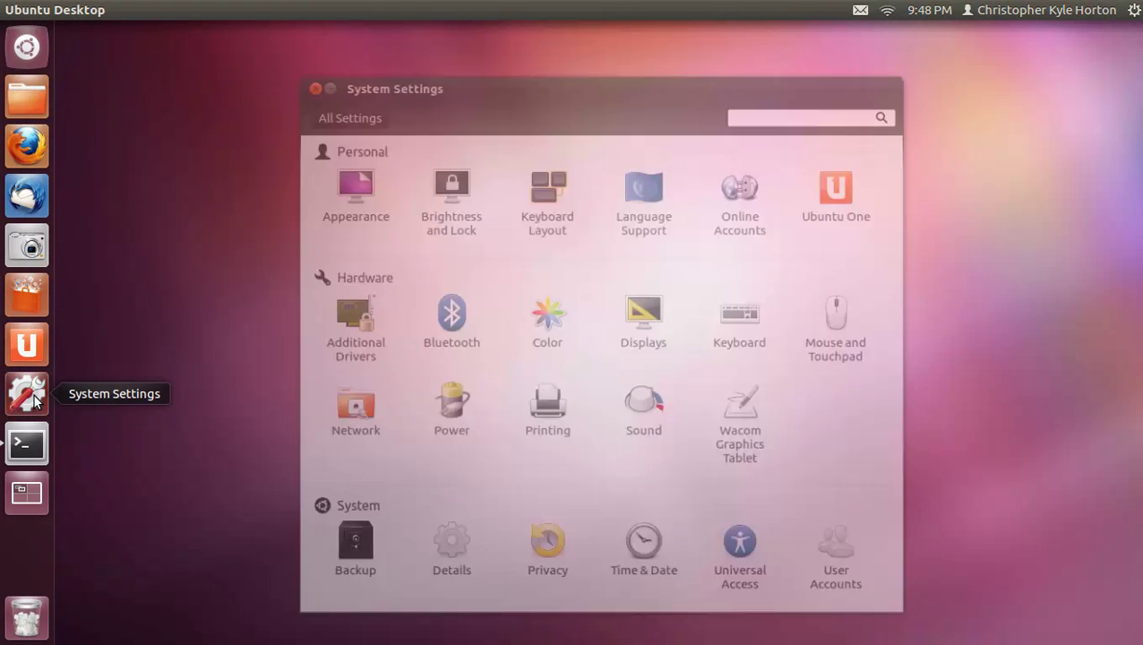
{"action": "left_click", "coordinate": [353, 197]}
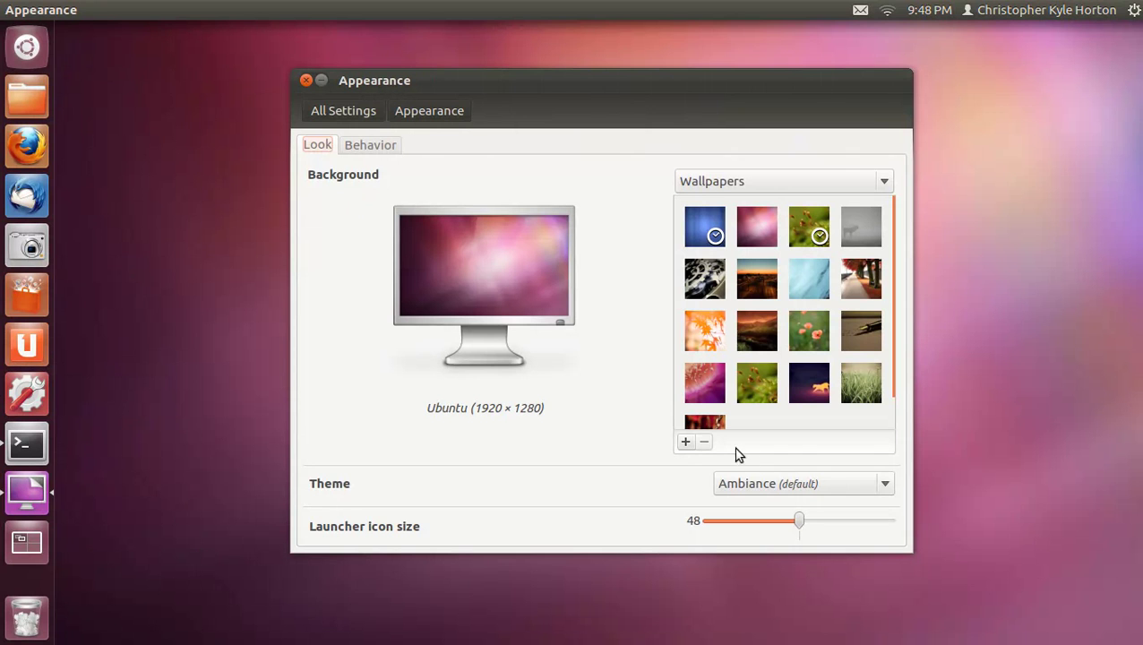
{"action": "left_click", "coordinate": [783, 485]}
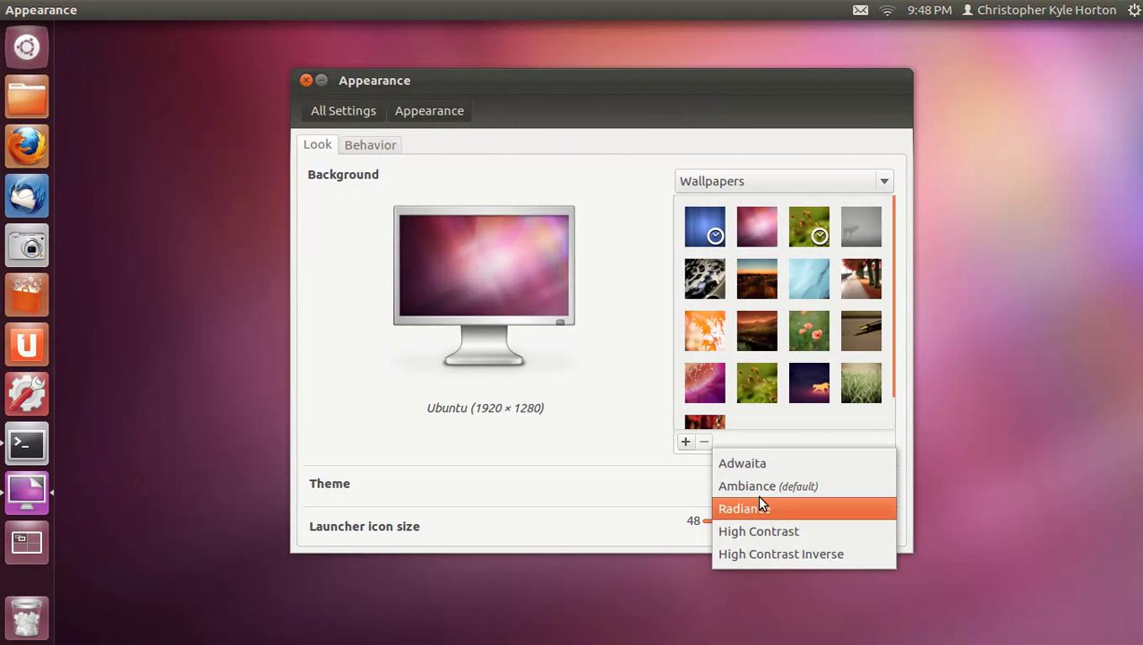
{"action": "left_click", "coordinate": [753, 509]}
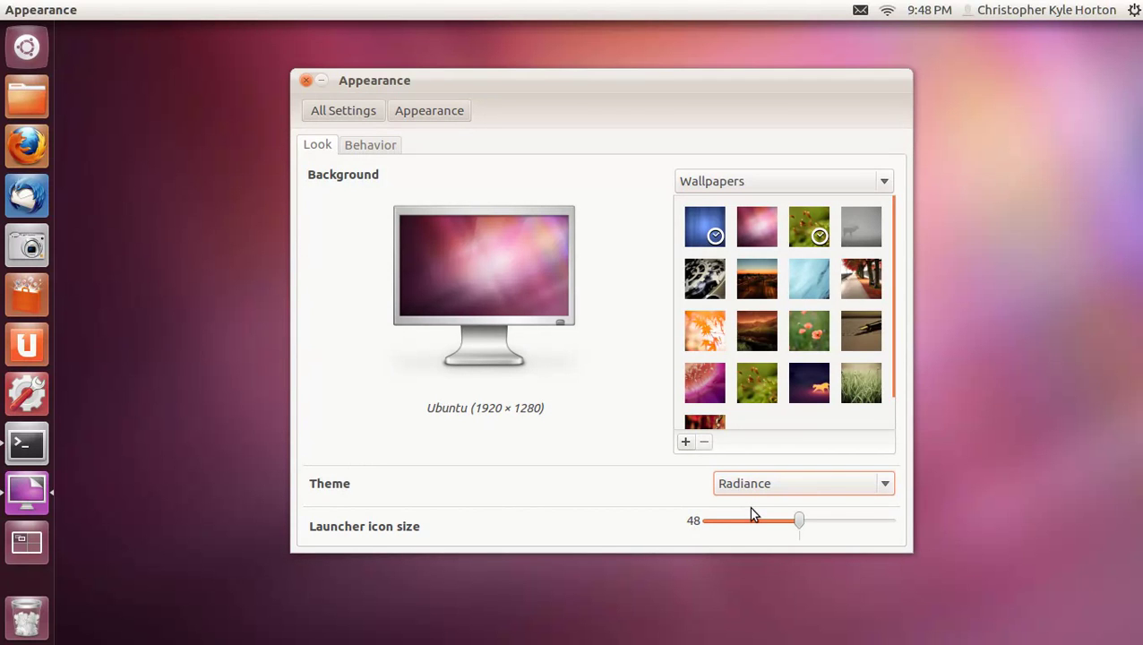
{"action": "left_click", "coordinate": [768, 493]}
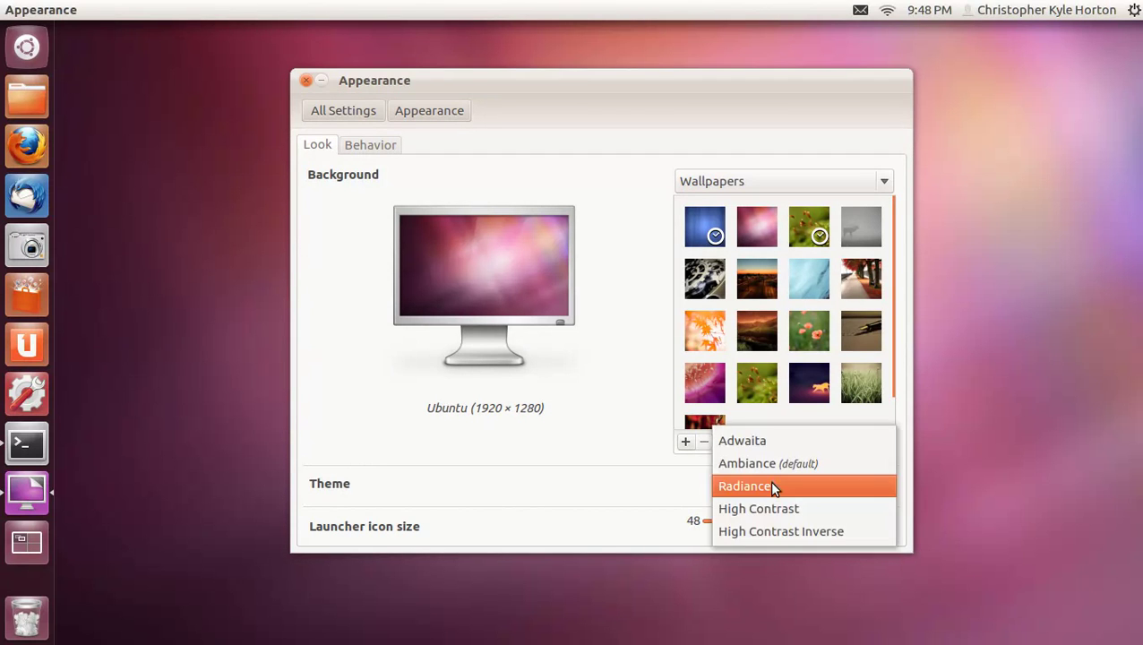
{"action": "left_click", "coordinate": [767, 467]}
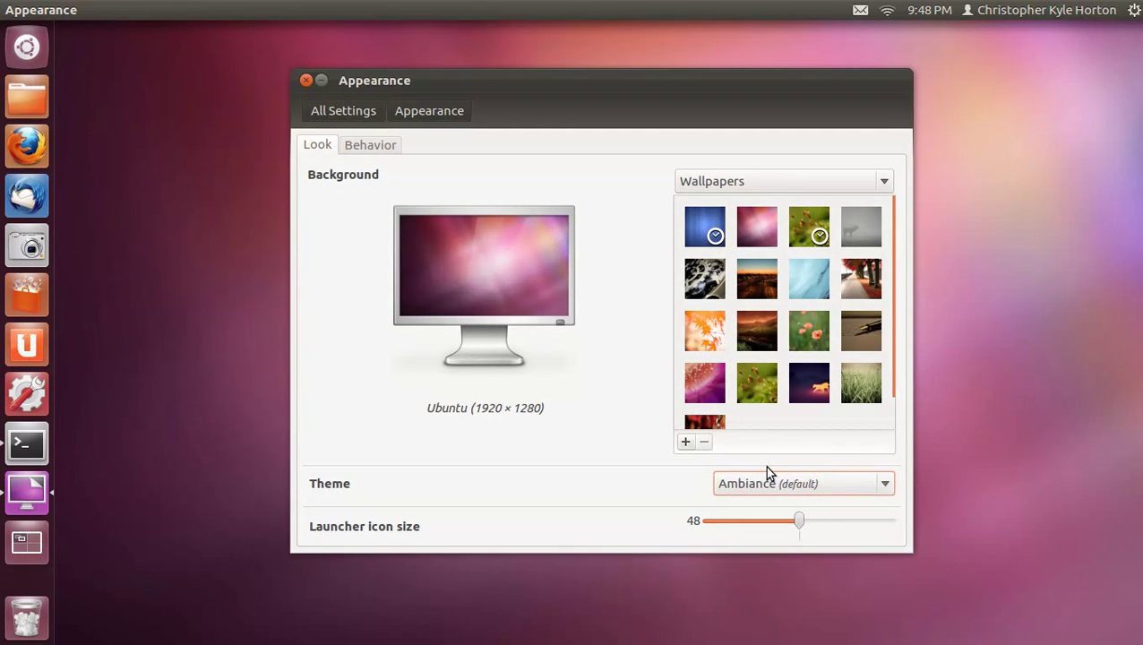
Try several bundled wallpapers, such as Darkening Clockwork, Momiji Dream and Stalking Ocelot, and set the background back to Ubuntu
{"action": "left_click", "coordinate": [708, 235]}
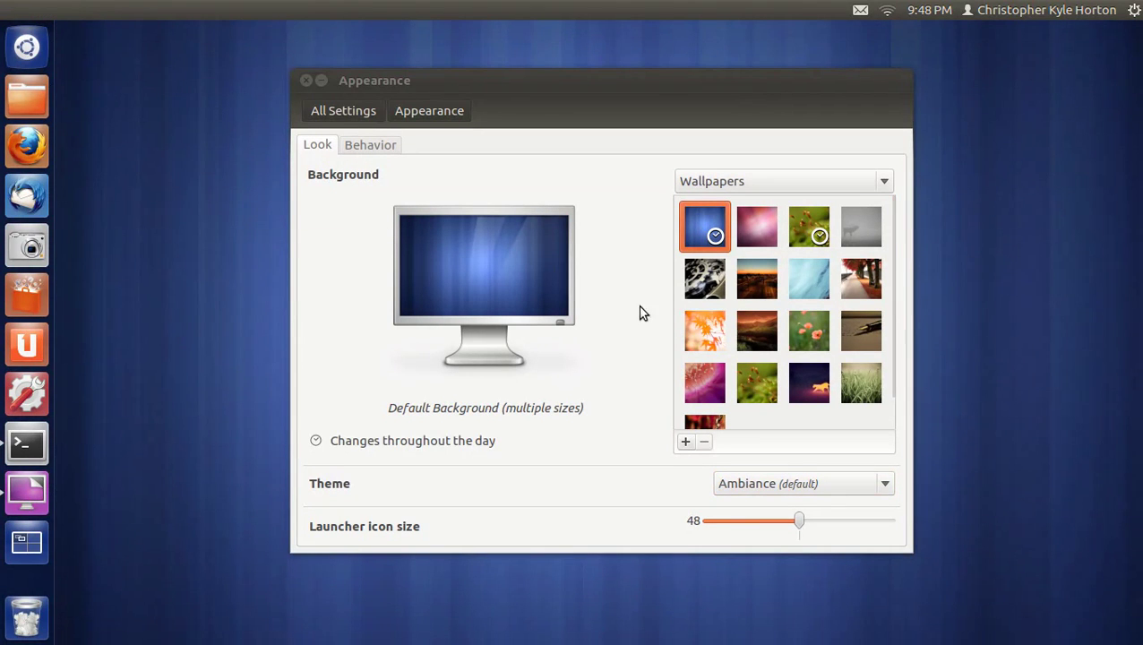
{"action": "left_click", "coordinate": [798, 230]}
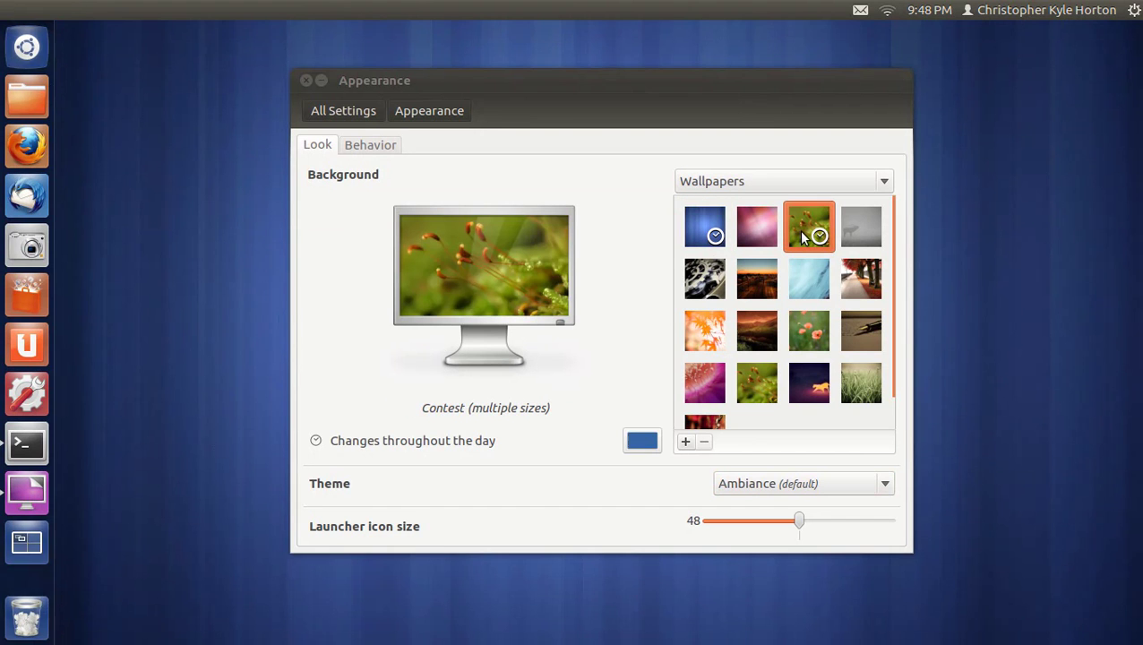
{"action": "left_click", "coordinate": [704, 279]}
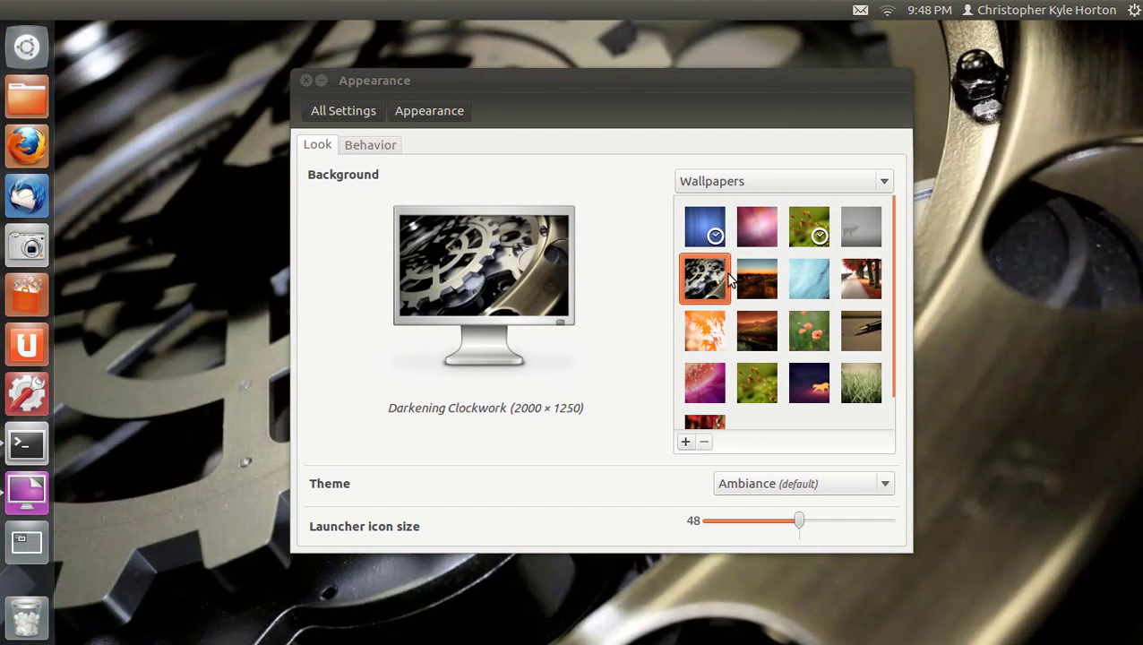
{"action": "left_click", "coordinate": [758, 284]}
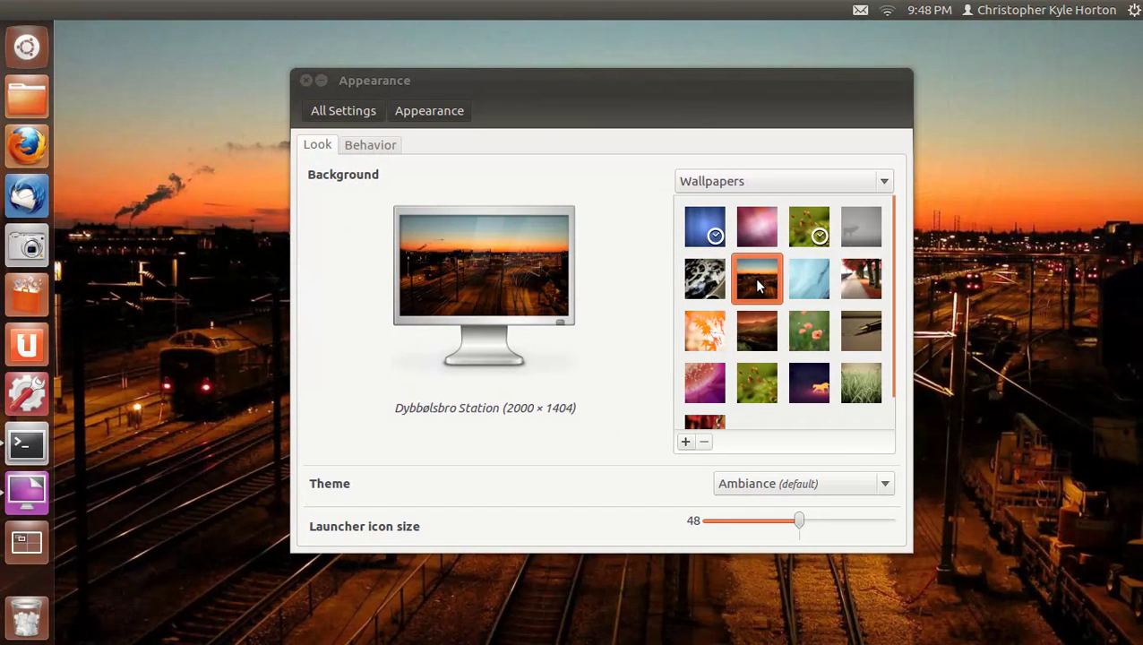
{"action": "left_click", "coordinate": [703, 331]}
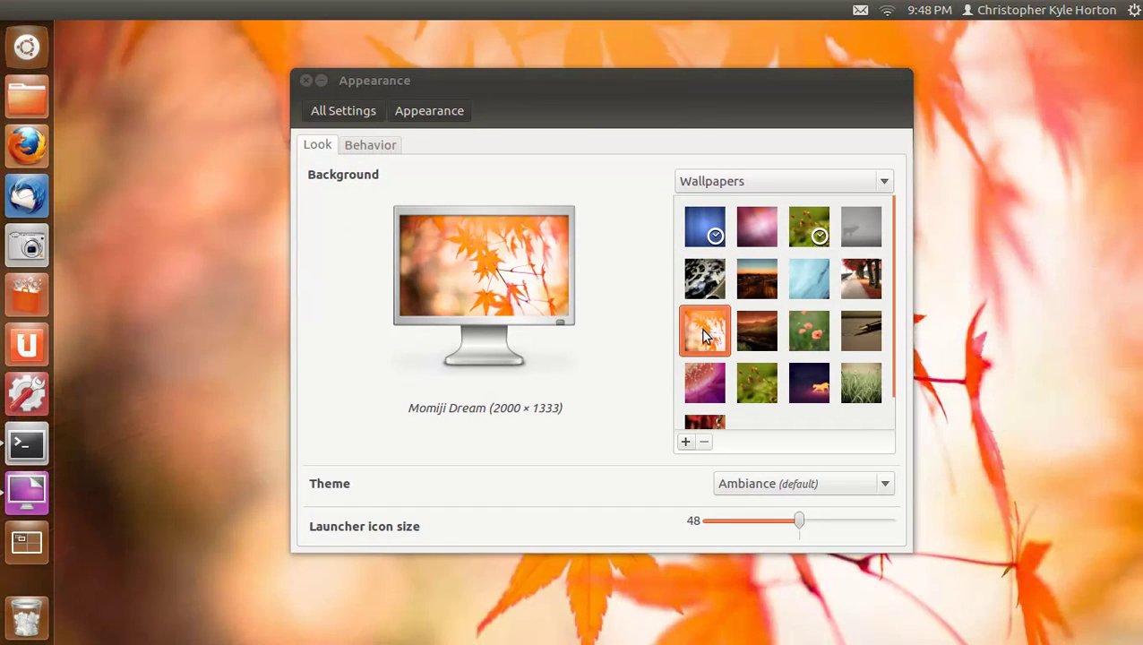
{"action": "left_click", "coordinate": [755, 337]}
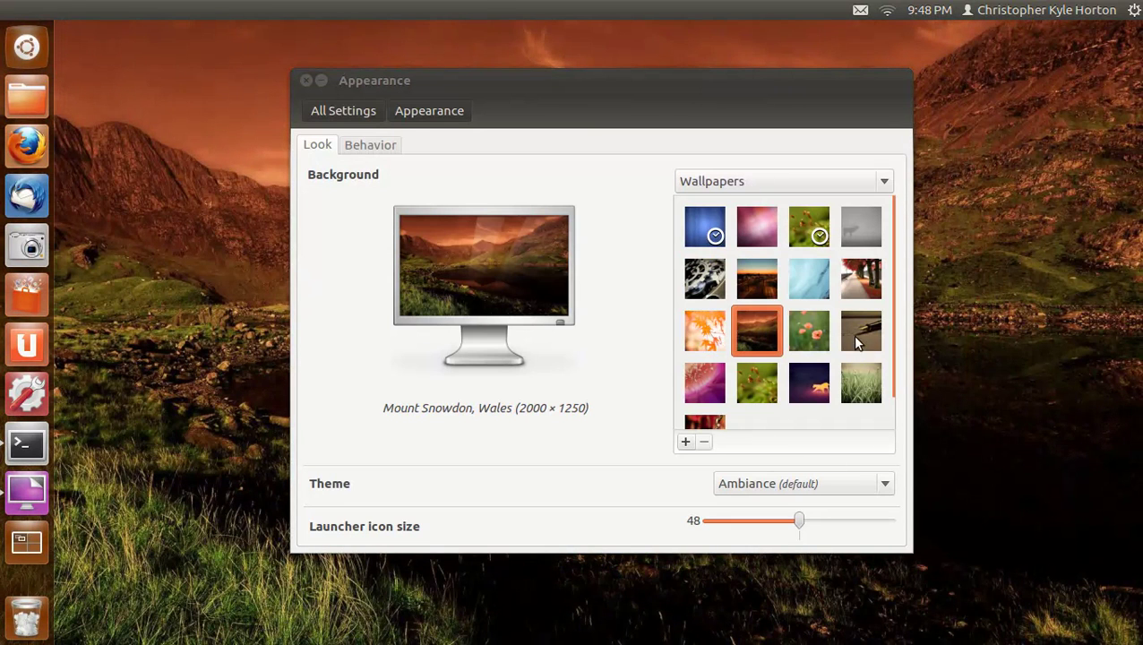
{"action": "left_click", "coordinate": [810, 382]}
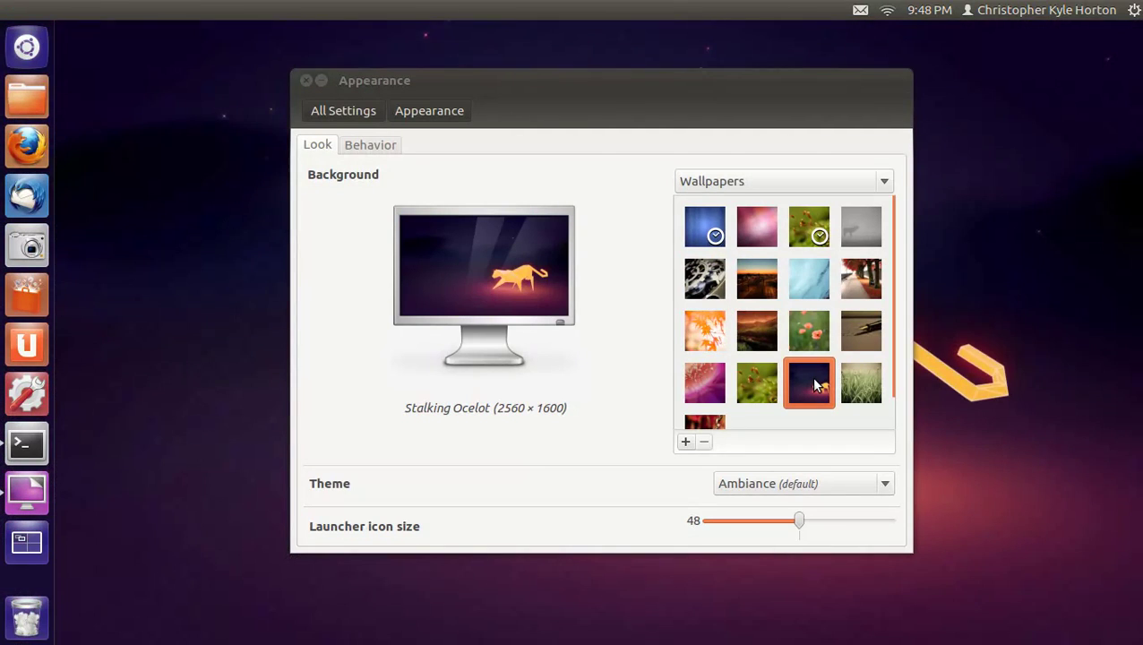
{"action": "left_click", "coordinate": [702, 382]}
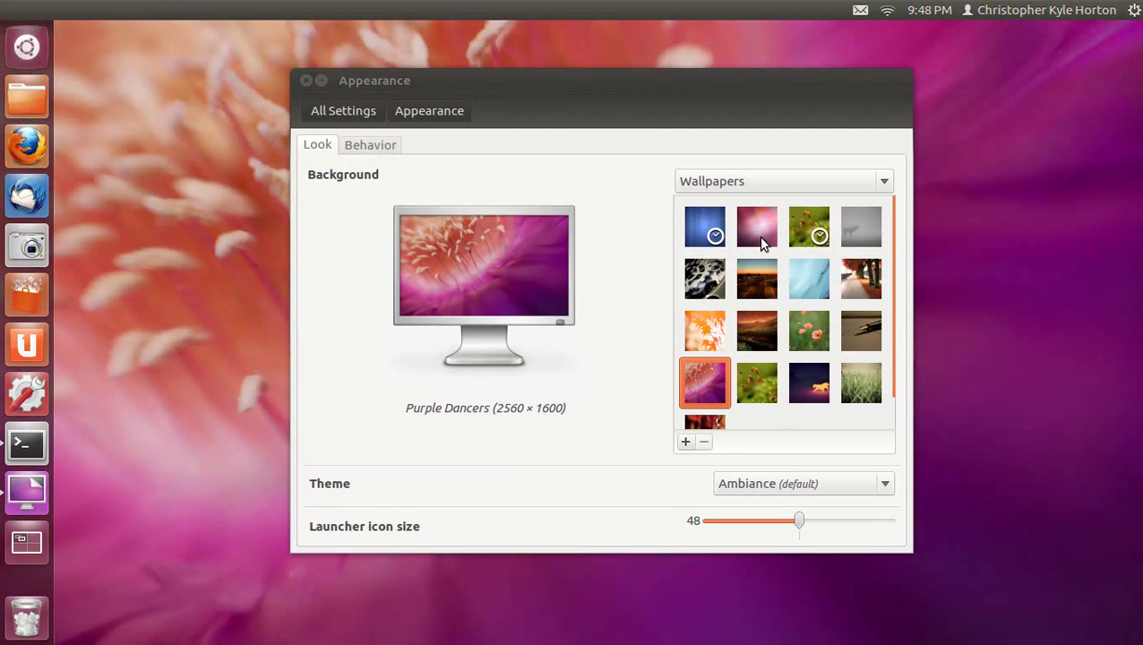
{"action": "left_click", "coordinate": [758, 236]}
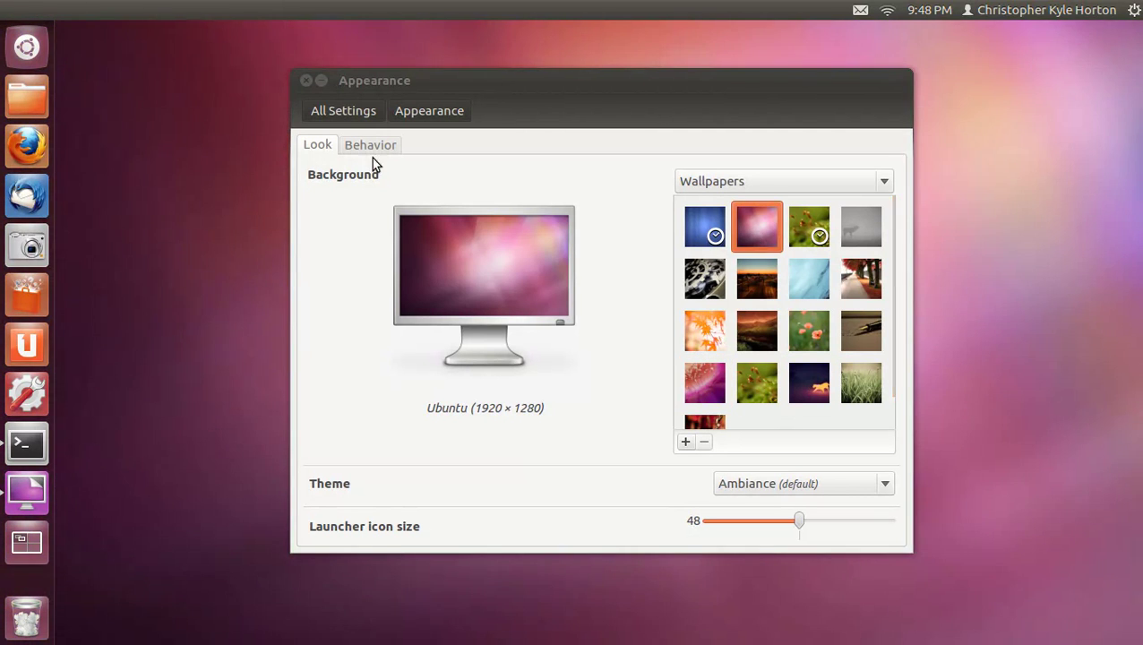
Turn on launcher auto-hide in the Appearance behavior settings and try revealing the launcher from the screen edge
{"action": "left_click", "coordinate": [373, 146]}
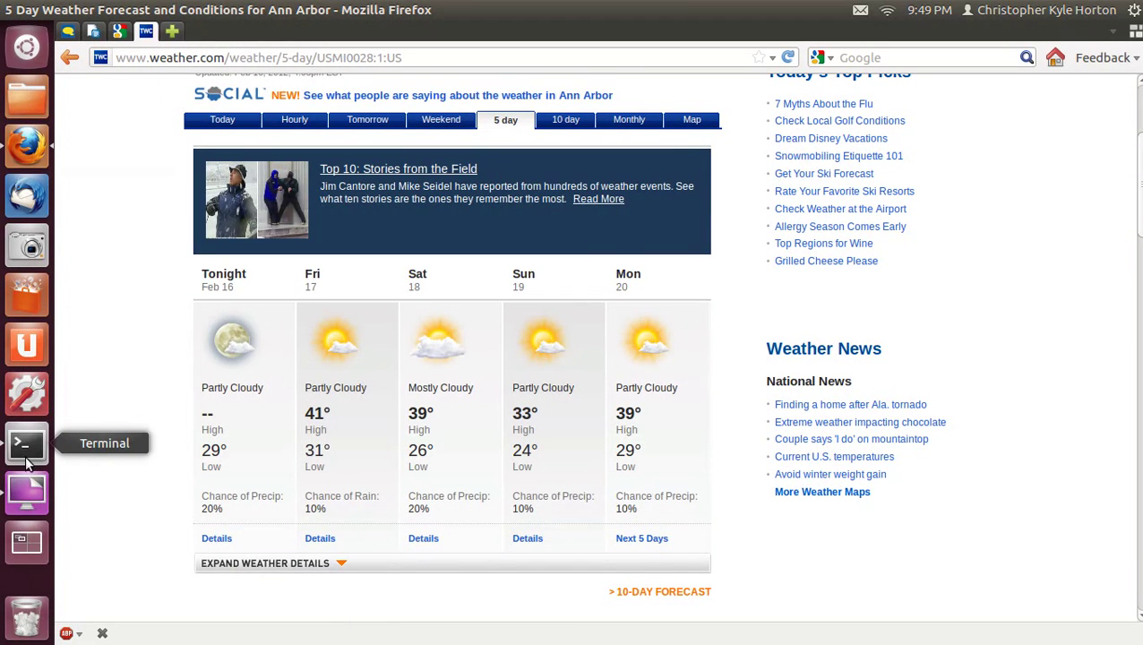
{"action": "left_click", "coordinate": [30, 493]}
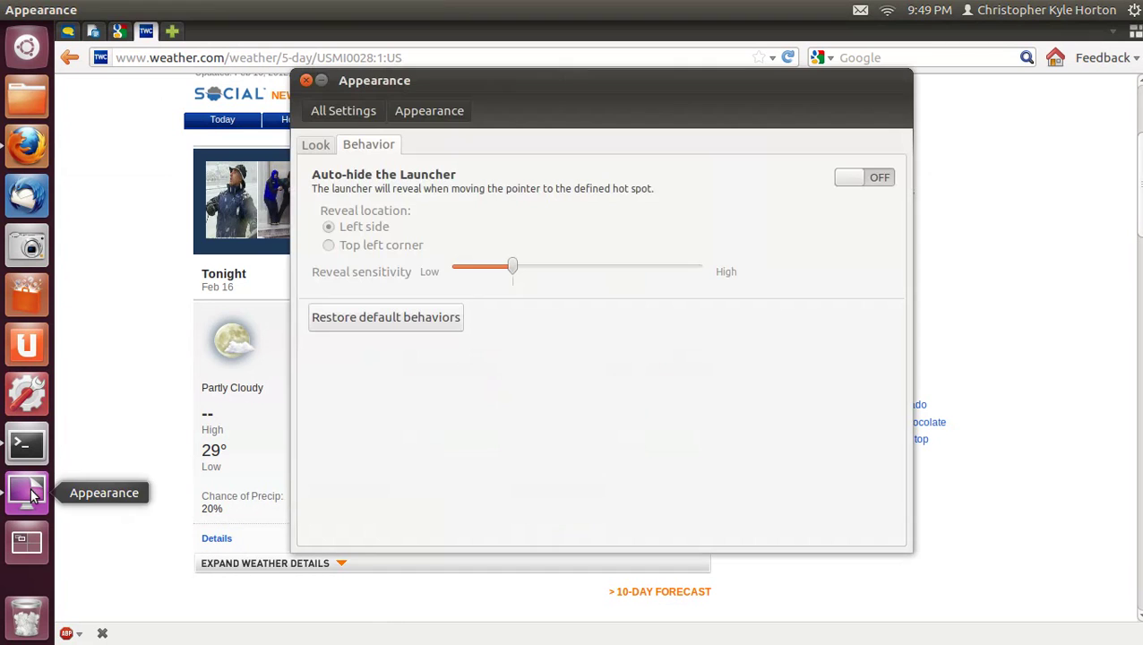
{"action": "left_click", "coordinate": [843, 180]}
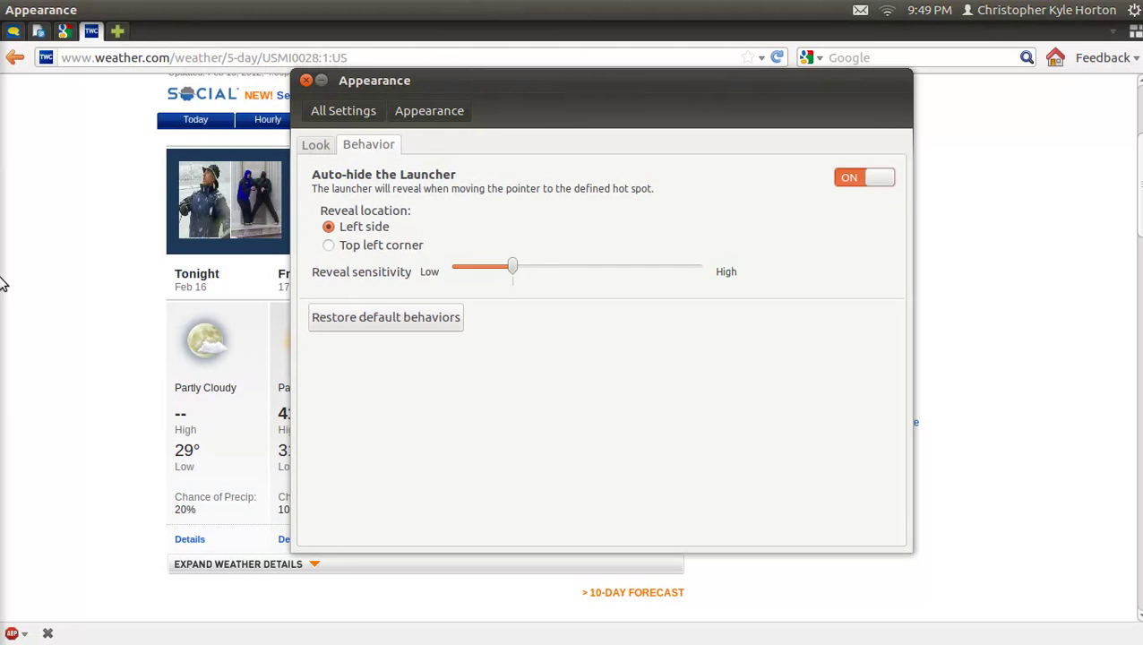
{"action": "mouse_move", "coordinate": [1, 269]}
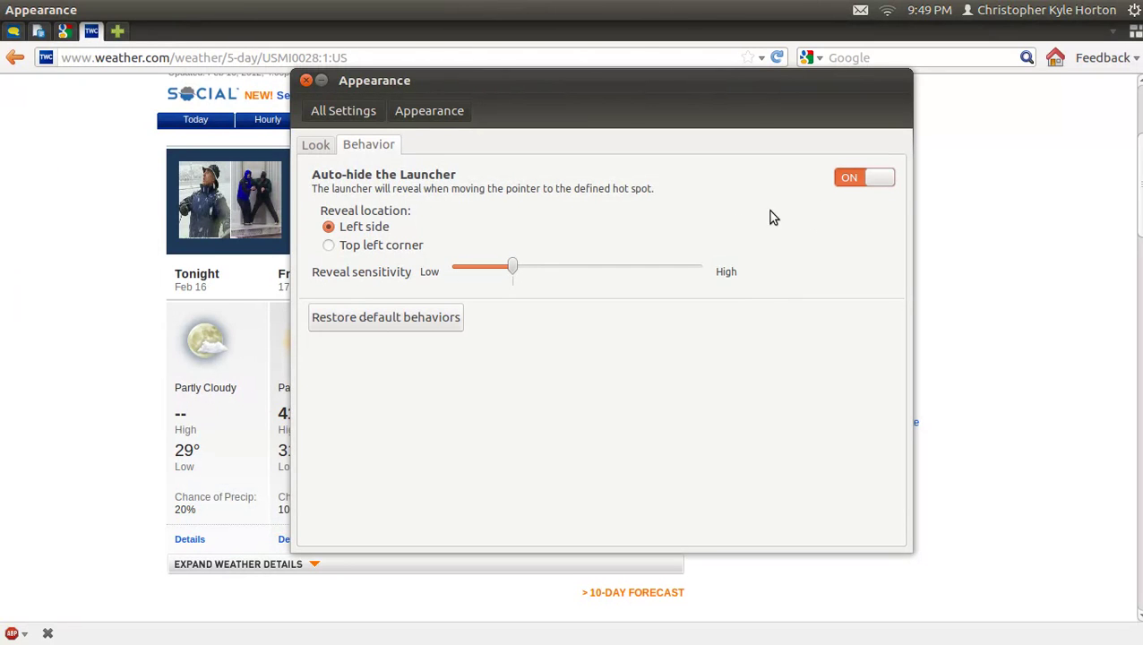
Restore the default launcher behaviors, select Left side as the reveal location with auto-hide on, and switch auto-hide off
{"action": "left_click", "coordinate": [433, 320]}
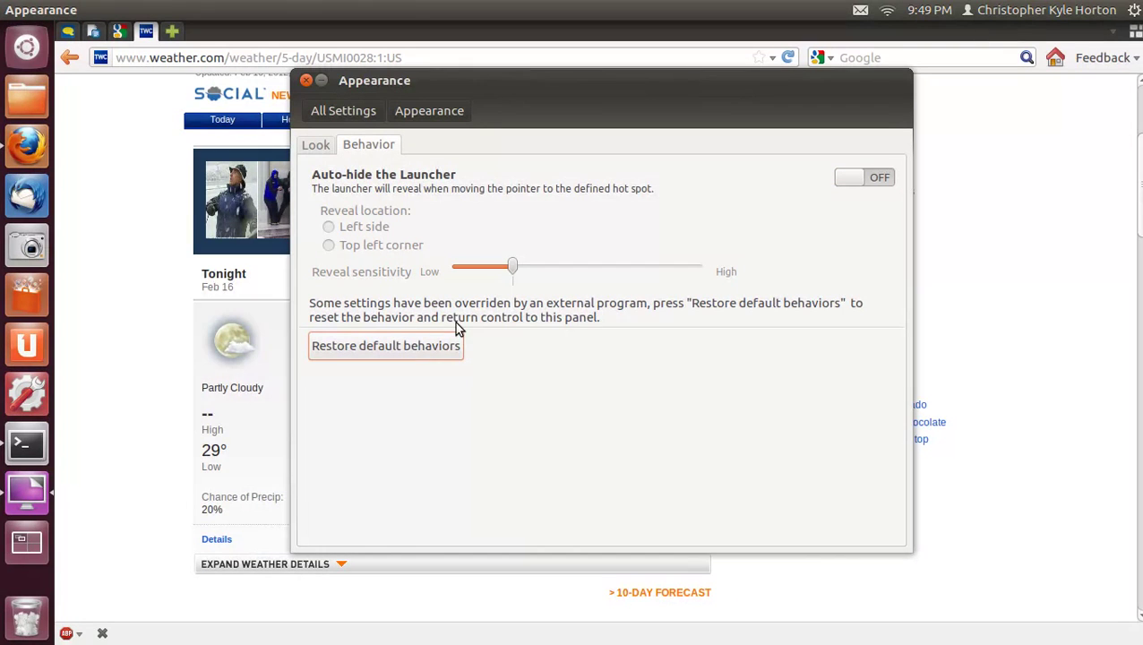
{"action": "left_click", "coordinate": [851, 178]}
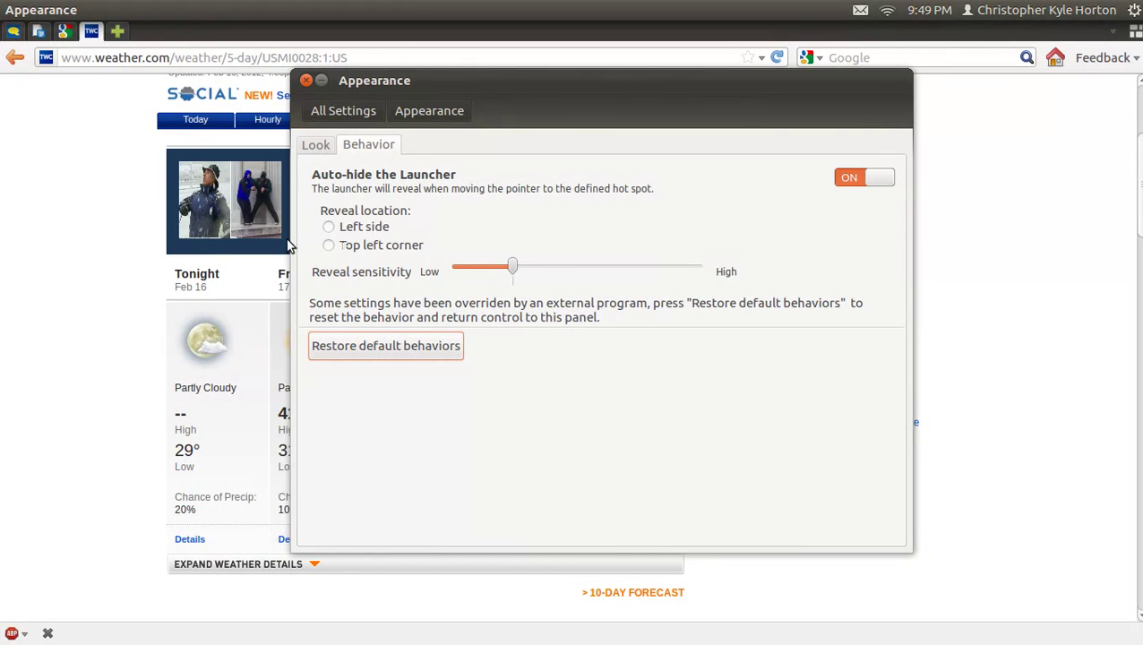
{"action": "left_click", "coordinate": [331, 228]}
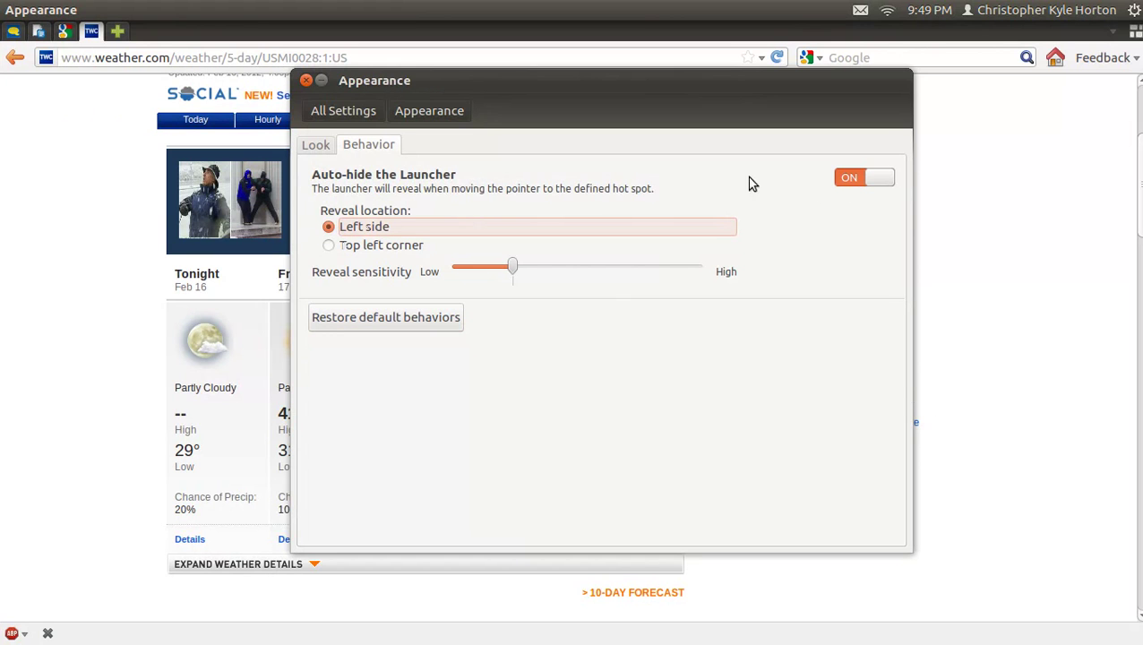
{"action": "left_click", "coordinate": [869, 179]}
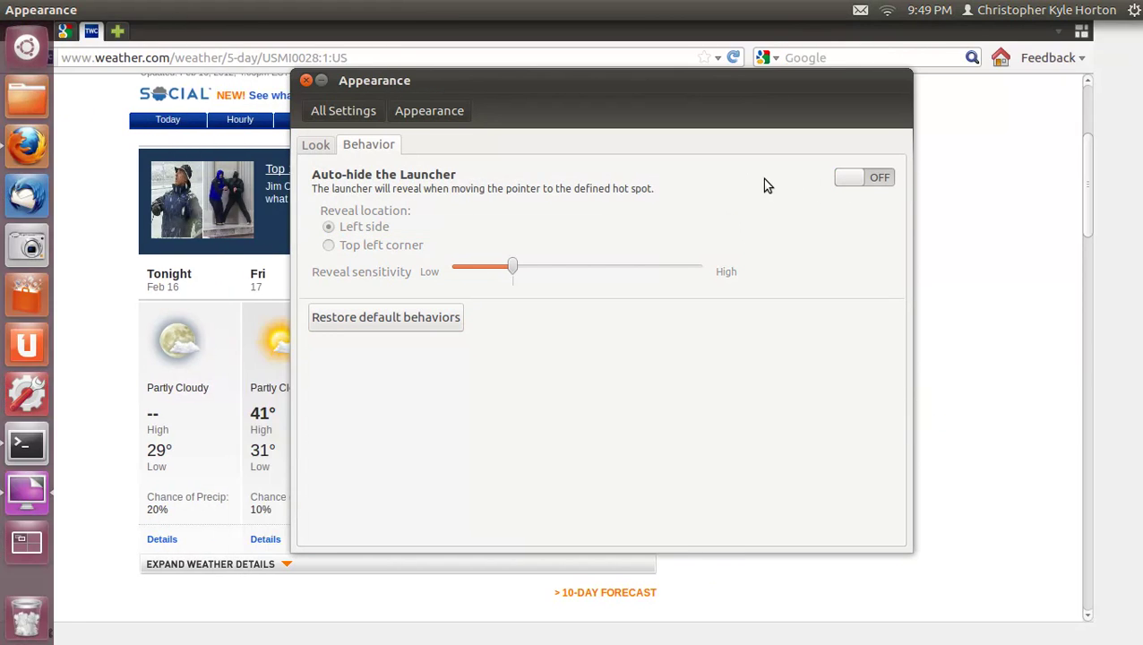
Return to the System Settings overview, quit Firefox and open the Privacy settings
{"action": "left_click", "coordinate": [350, 118]}
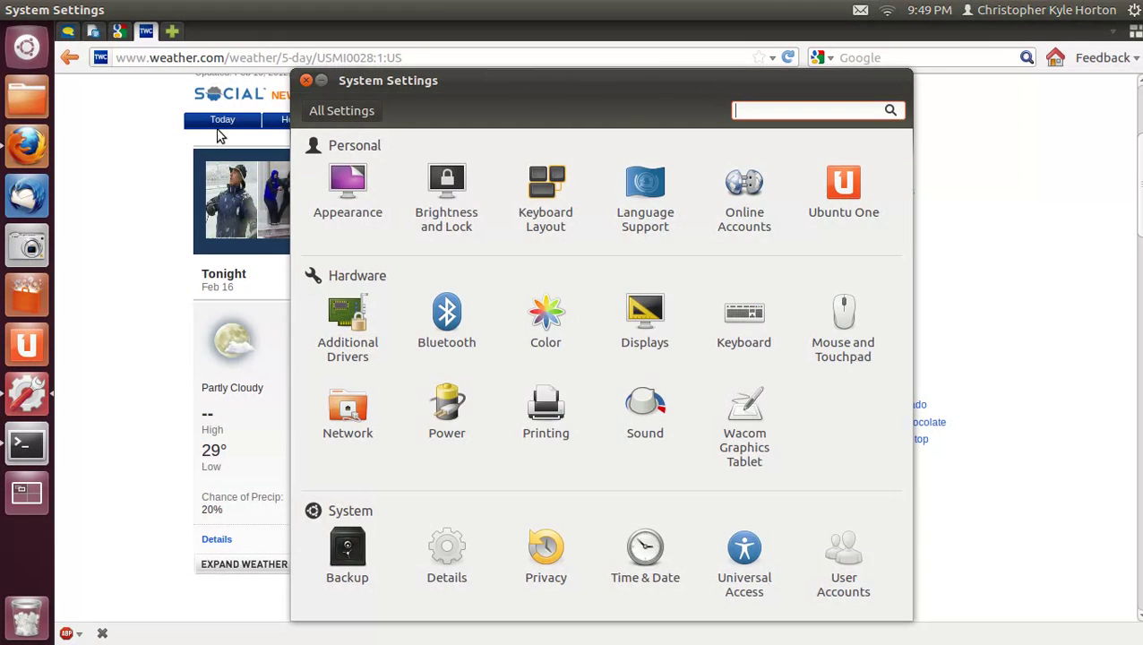
{"action": "right_click", "coordinate": [52, 146]}
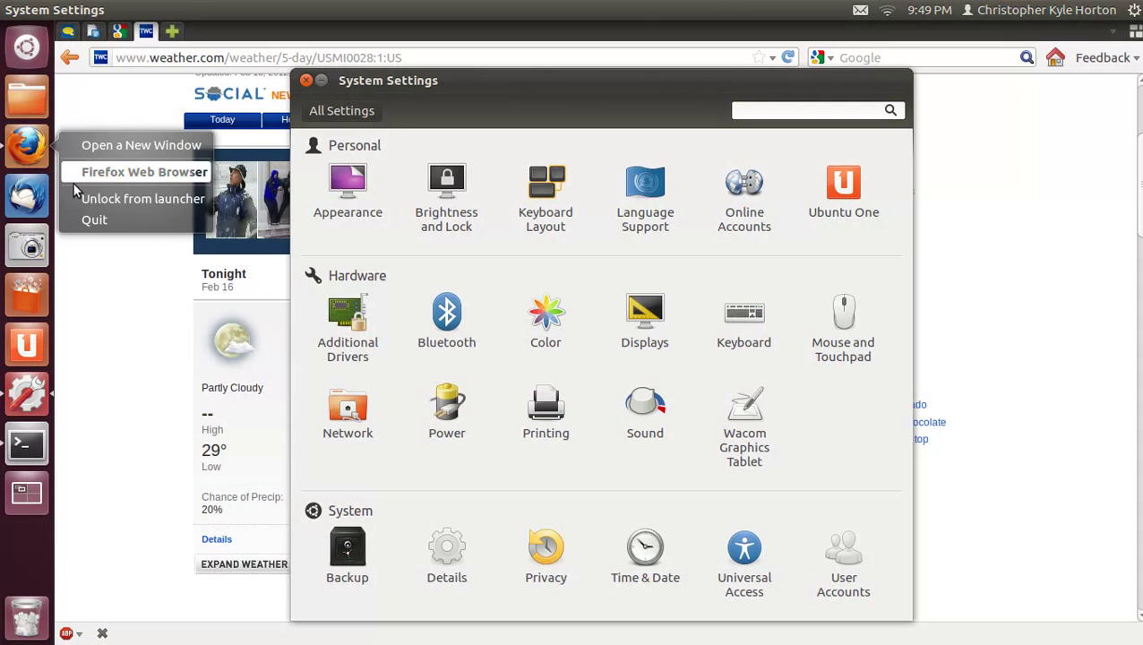
{"action": "left_click", "coordinate": [94, 220]}
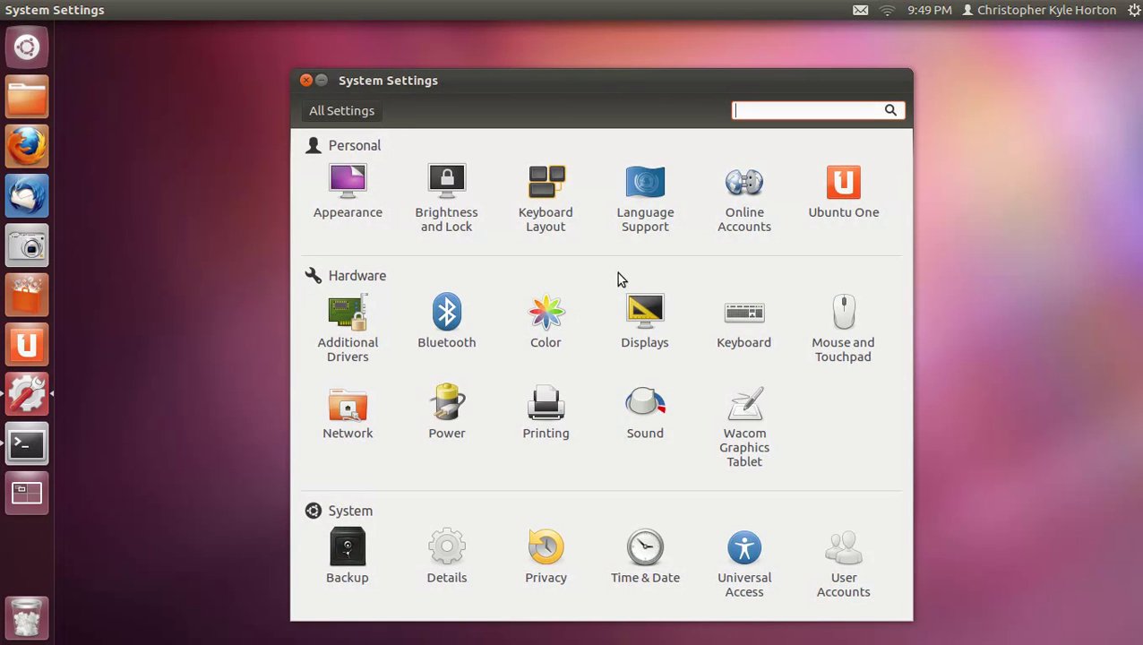
{"action": "left_click", "coordinate": [547, 548]}
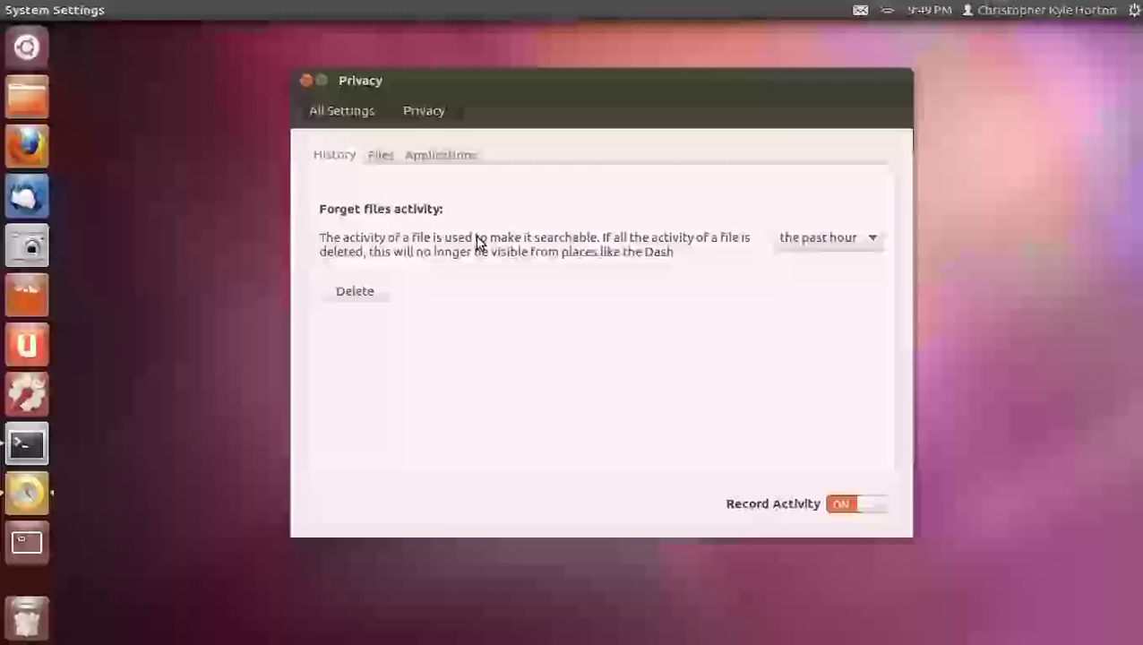
Review the Files, Applications and History privacy options, return to the settings overview and close System Settings
{"action": "left_click", "coordinate": [380, 156]}
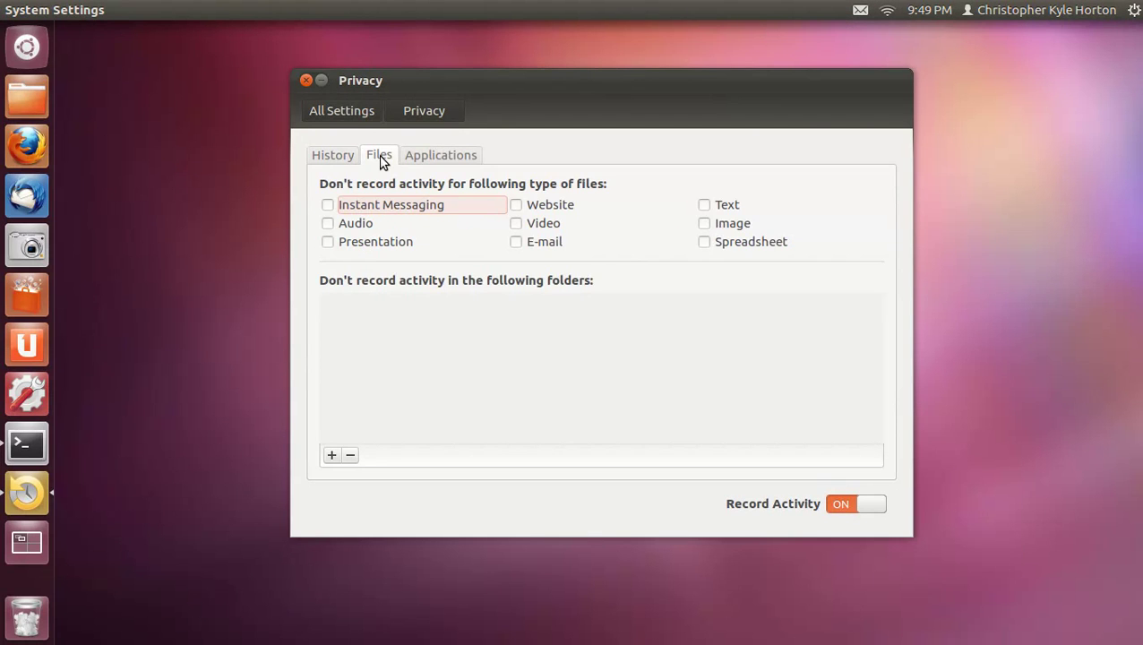
{"action": "left_click", "coordinate": [439, 157]}
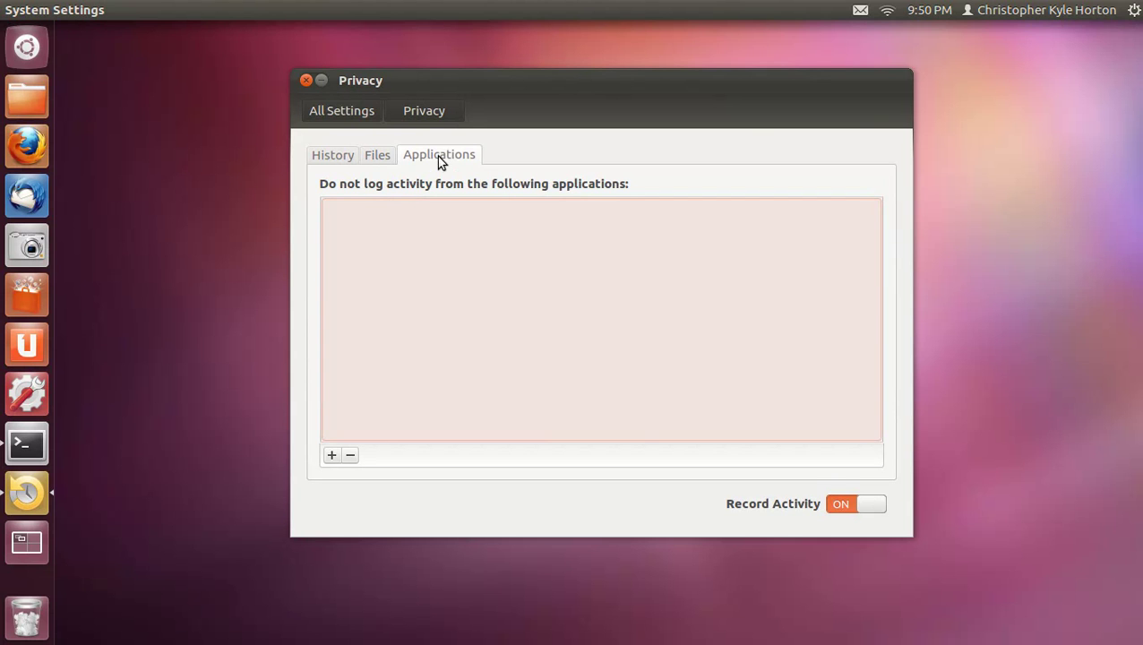
{"action": "left_click", "coordinate": [333, 157]}
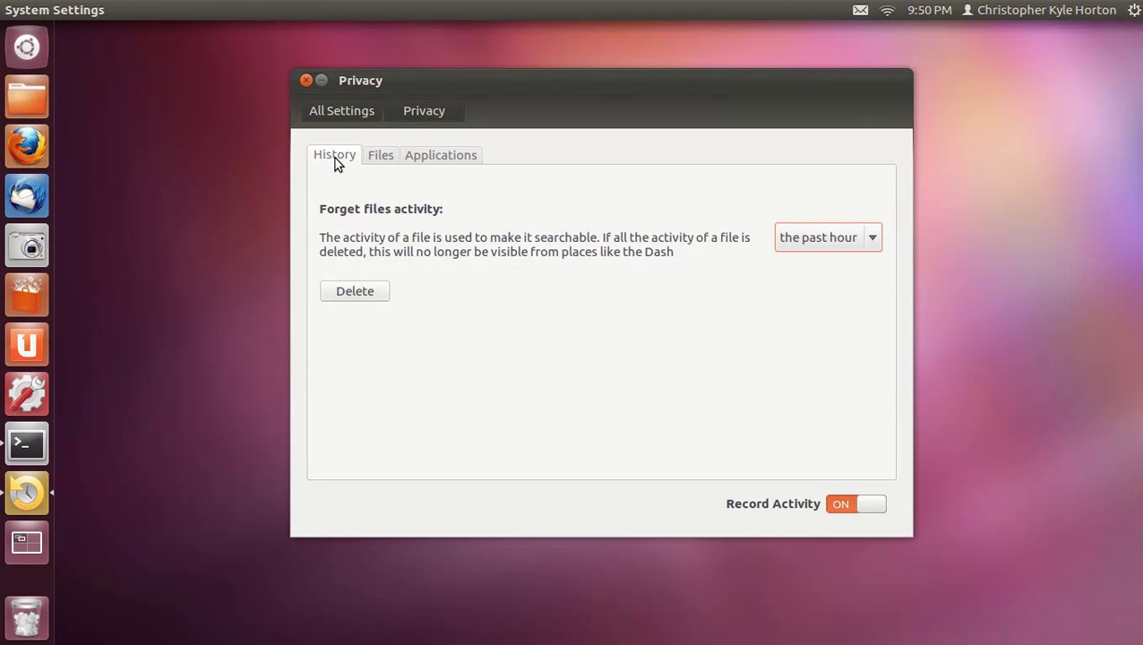
{"action": "left_click", "coordinate": [341, 113]}
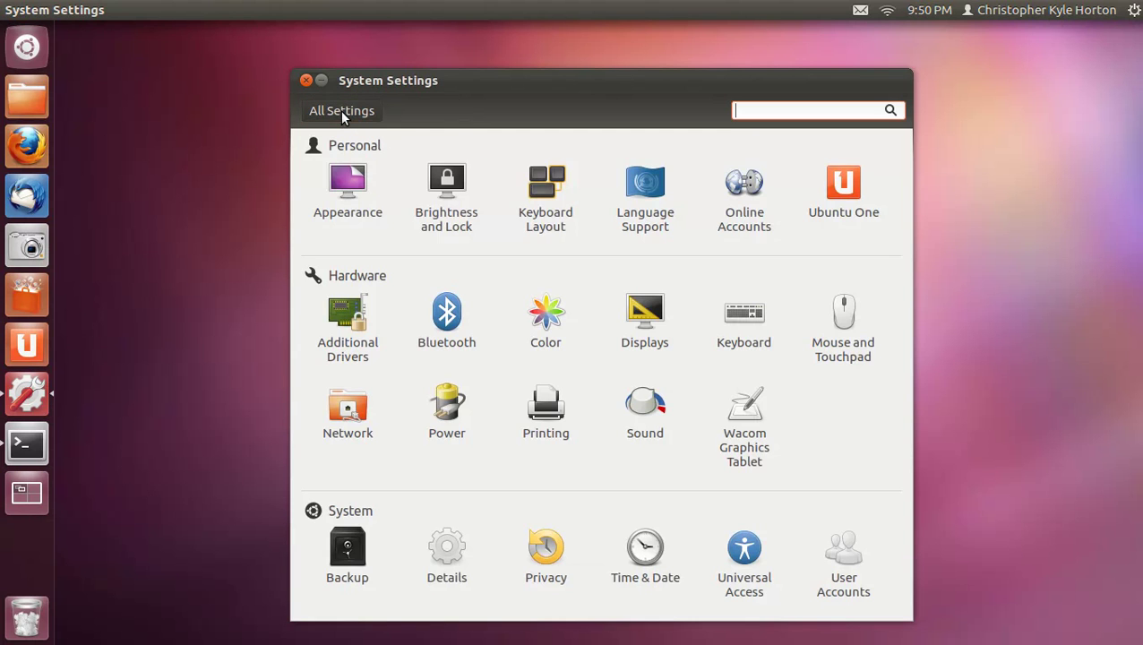
{"action": "left_click", "coordinate": [307, 81]}
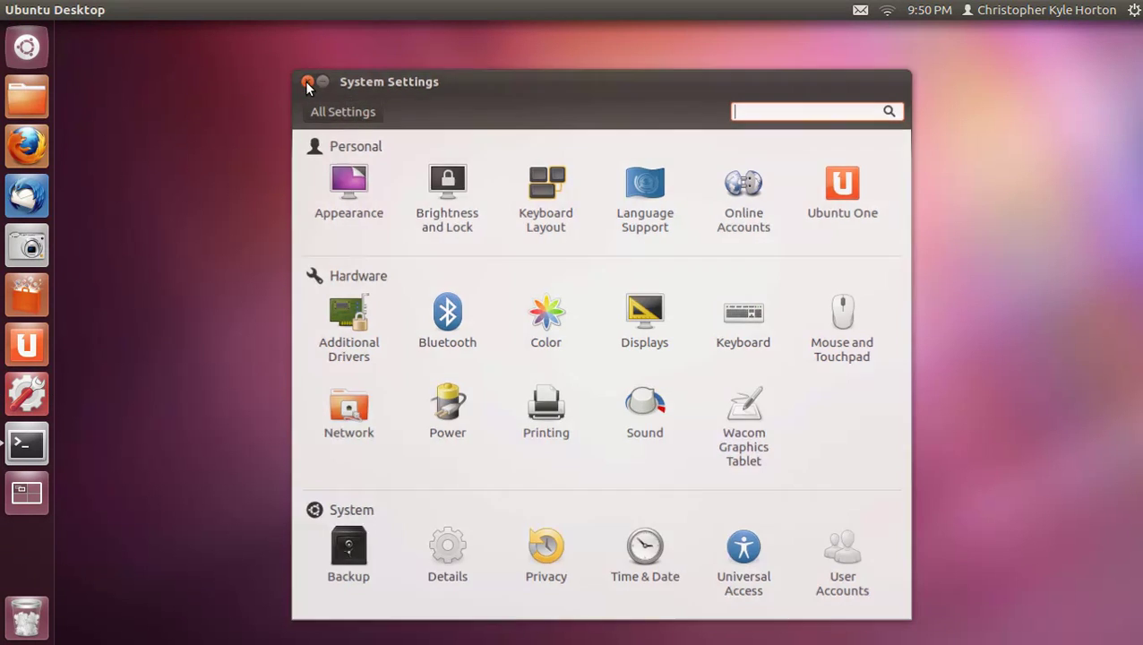
Search the Dash for "gim", launch GIMP Image Editor, and move its Toolbox and Layers windows up to opposite sides of the desktop
{"action": "key", "text": "super"}
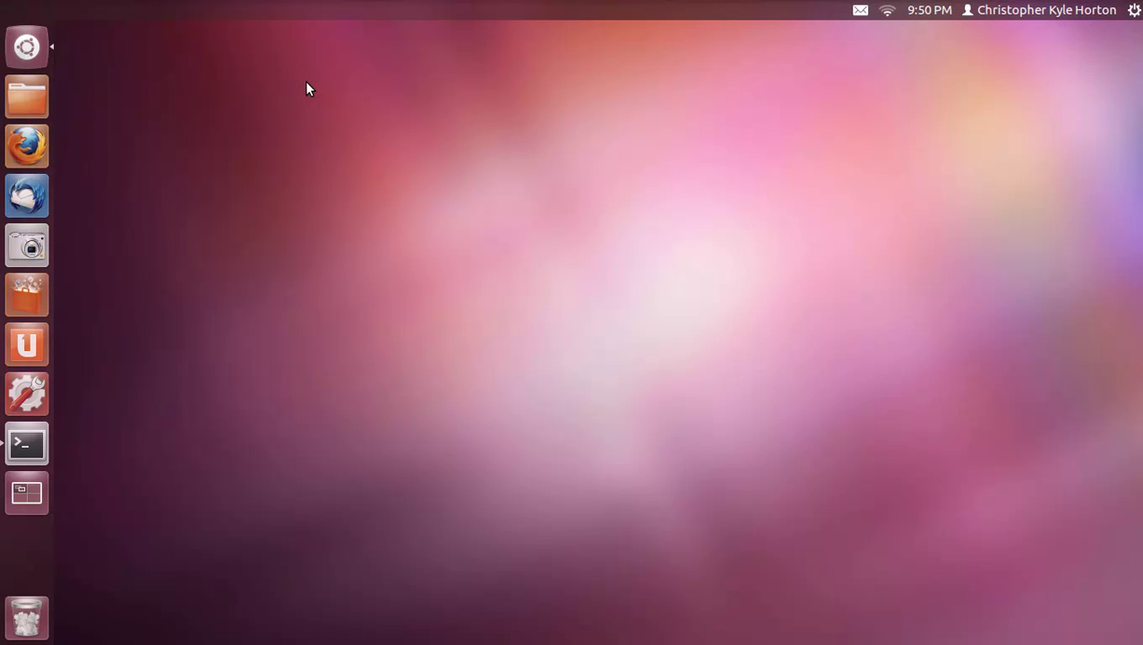
{"action": "type", "text": "g"}
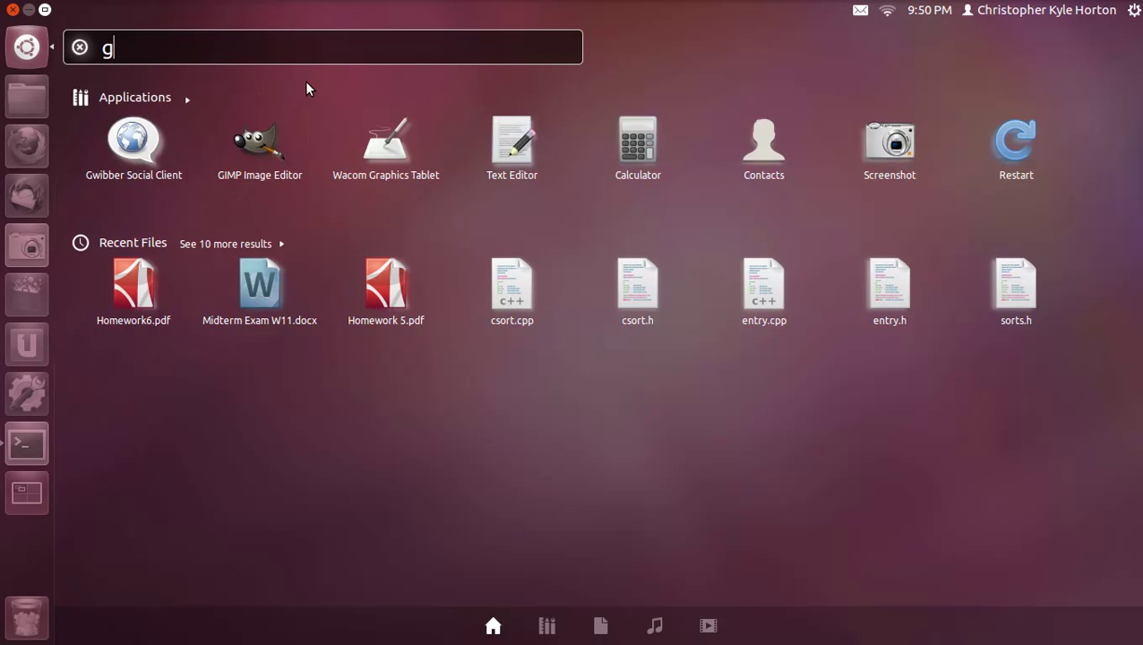
{"action": "type", "text": "im"}
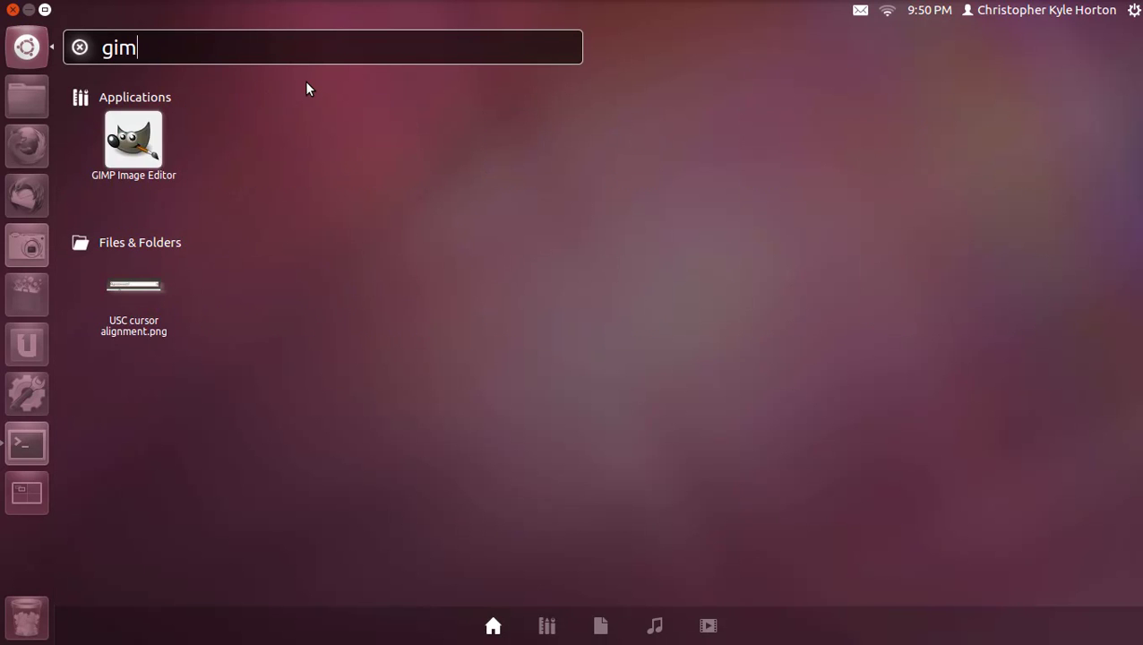
{"action": "key", "text": "Return"}
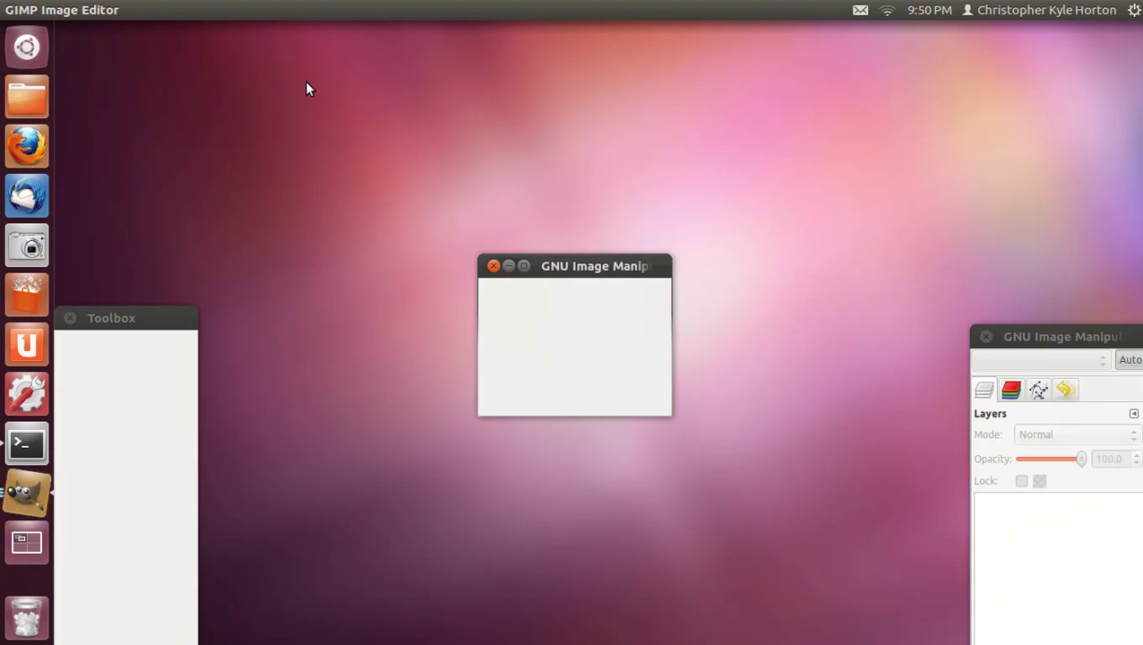
{"action": "left_click_drag", "start_coordinate": [142, 320], "coordinate": [158, 55]}
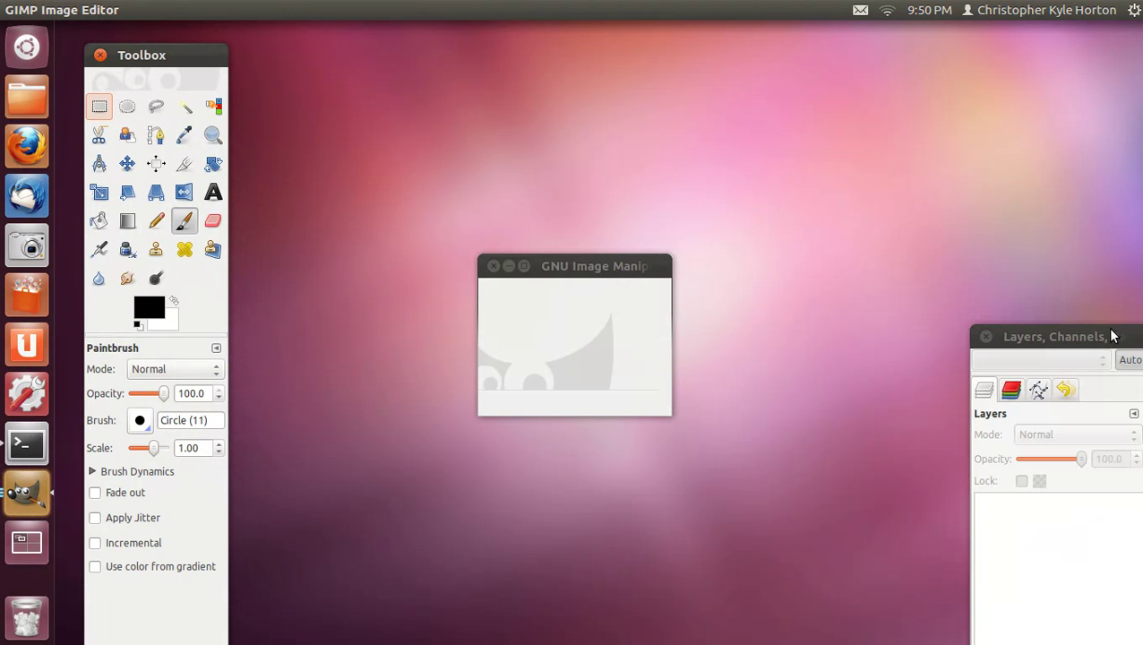
{"action": "mouse_move", "coordinate": [1105, 335]}
{"action": "left_mouse_down"}
{"action": "mouse_move", "coordinate": [1071, 155]}
{"action": "mouse_move", "coordinate": [1069, 9]}
{"action": "mouse_move", "coordinate": [1080, 43]}
{"action": "left_mouse_up"}
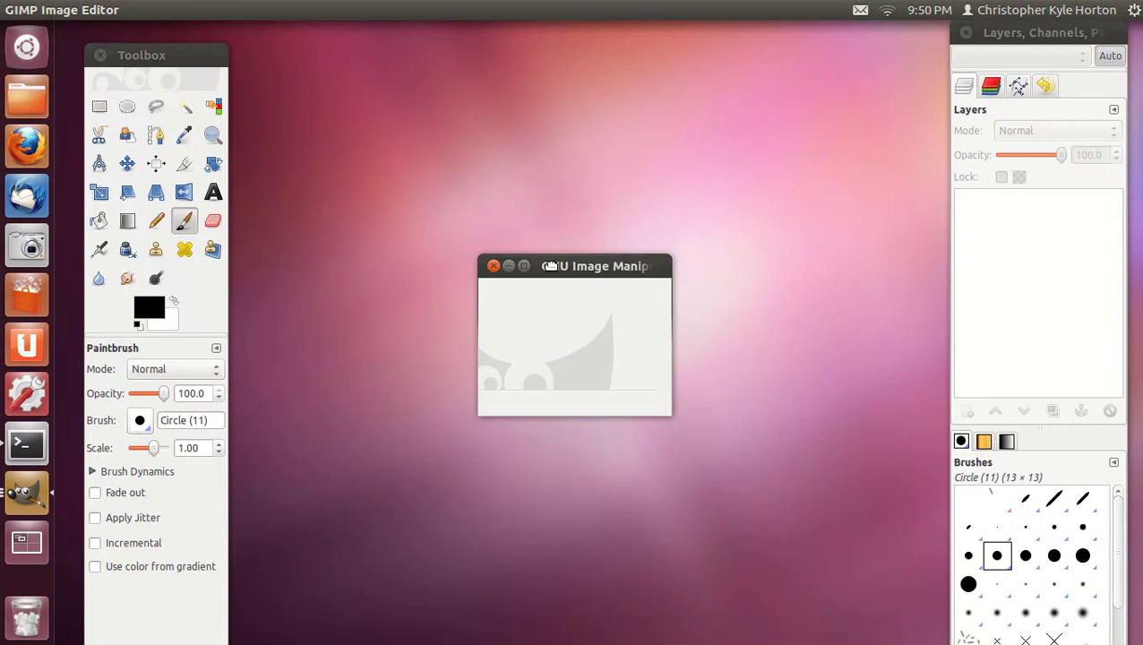
Find the File > New command with a HUD search for "new", create a 640 × 400 pixel image, and center its window between the docks
{"action": "key", "text": "super"}
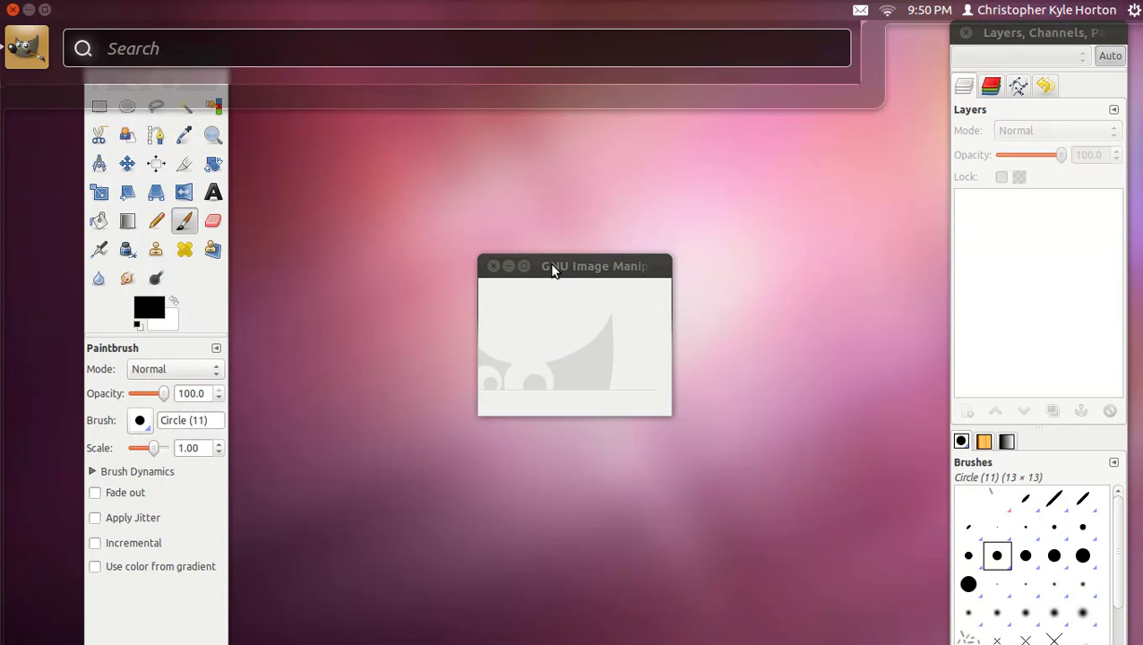
{"action": "type", "text": "new"}
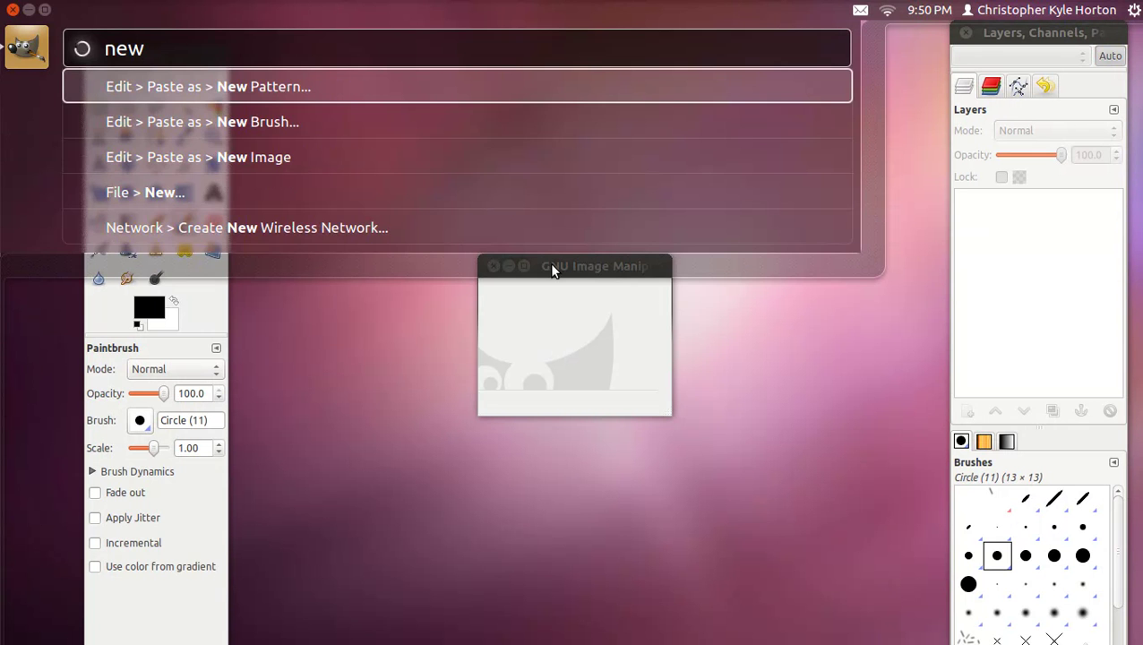
{"action": "key", "text": "Down"}
{"action": "key", "text": "Down"}
{"action": "key", "text": "Down"}
{"action": "key", "text": "Return"}
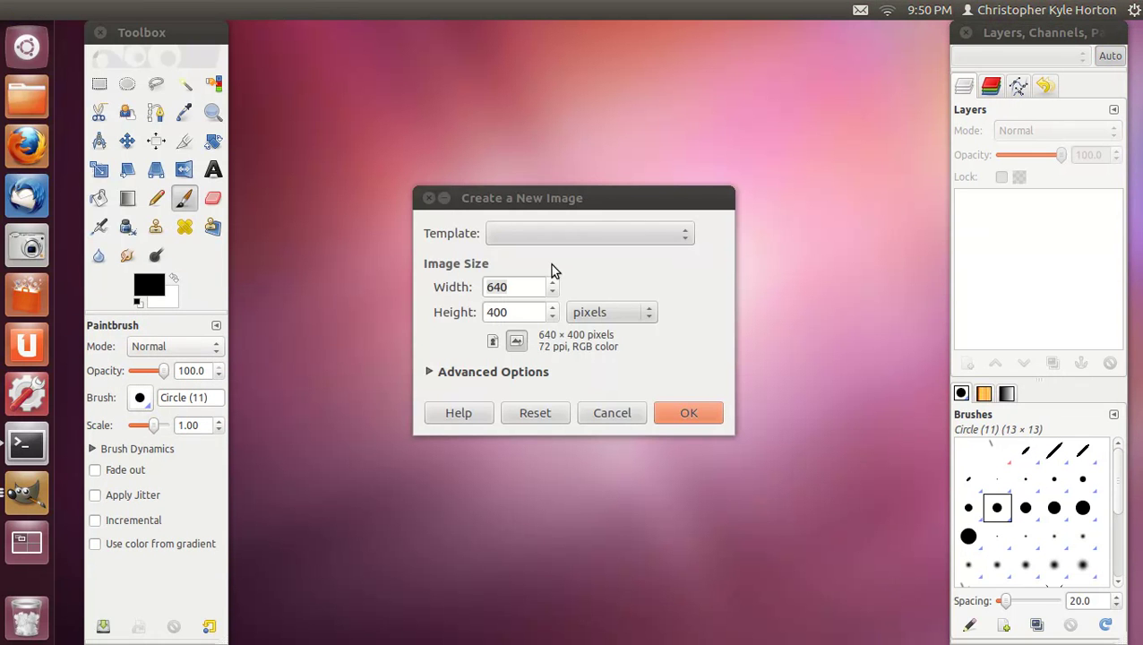
{"action": "left_click", "coordinate": [687, 412]}
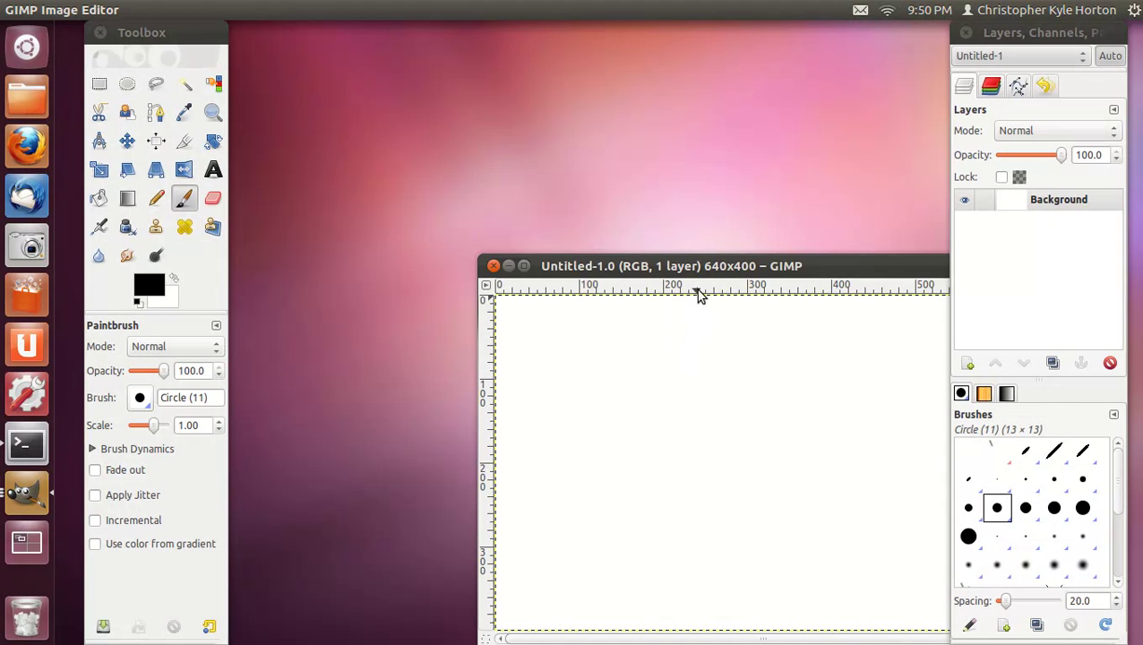
{"action": "left_click_drag", "start_coordinate": [711, 271], "coordinate": [513, 148]}
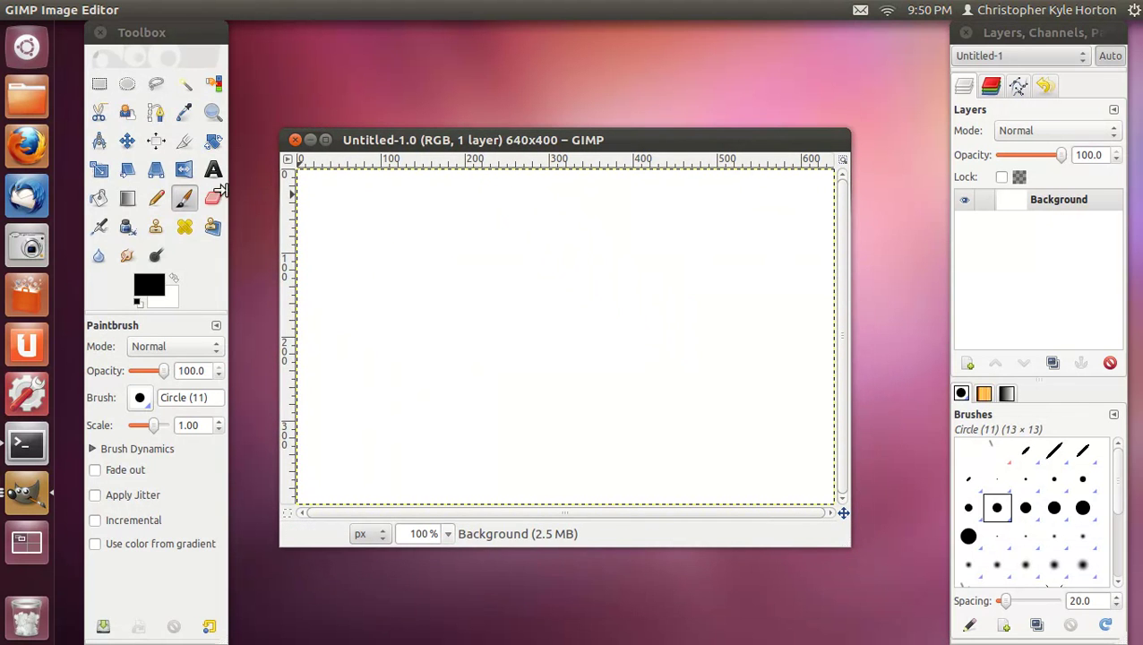
Add the text "Ubuntu" to the canvas and enlarge its text box to about 468 × 150 px
{"action": "left_click", "coordinate": [213, 171]}
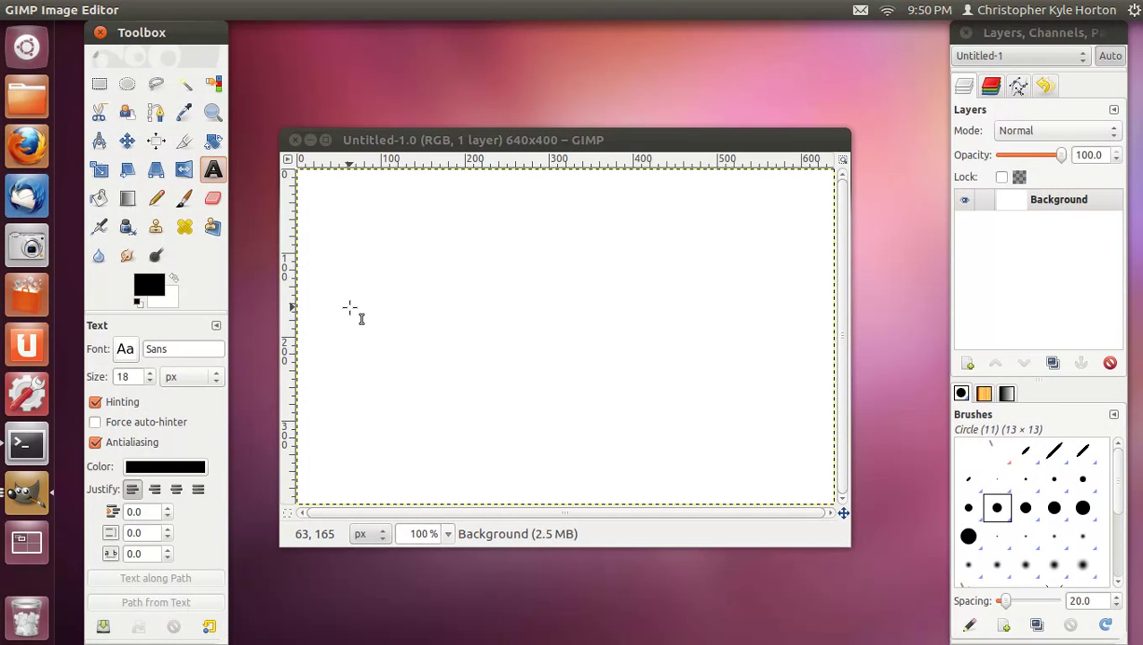
{"action": "left_click", "coordinate": [349, 307]}
{"action": "type", "text": "Ubuntu"}
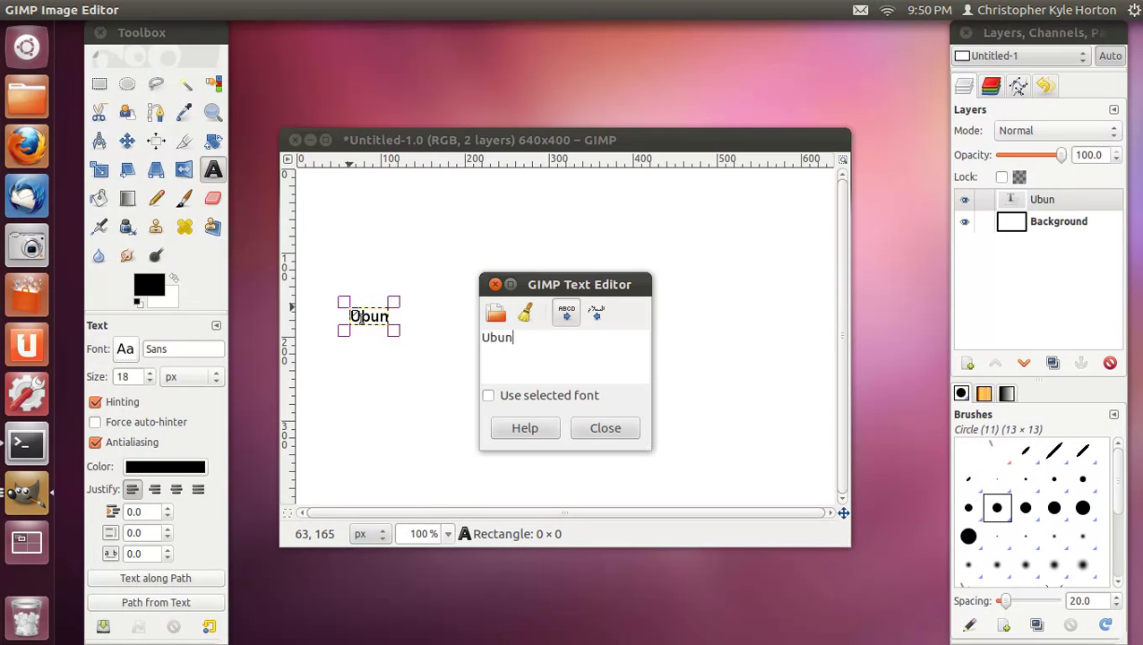
{"action": "left_click", "coordinate": [594, 430]}
{"action": "left_click_drag", "start_coordinate": [414, 339], "coordinate": [759, 449]}
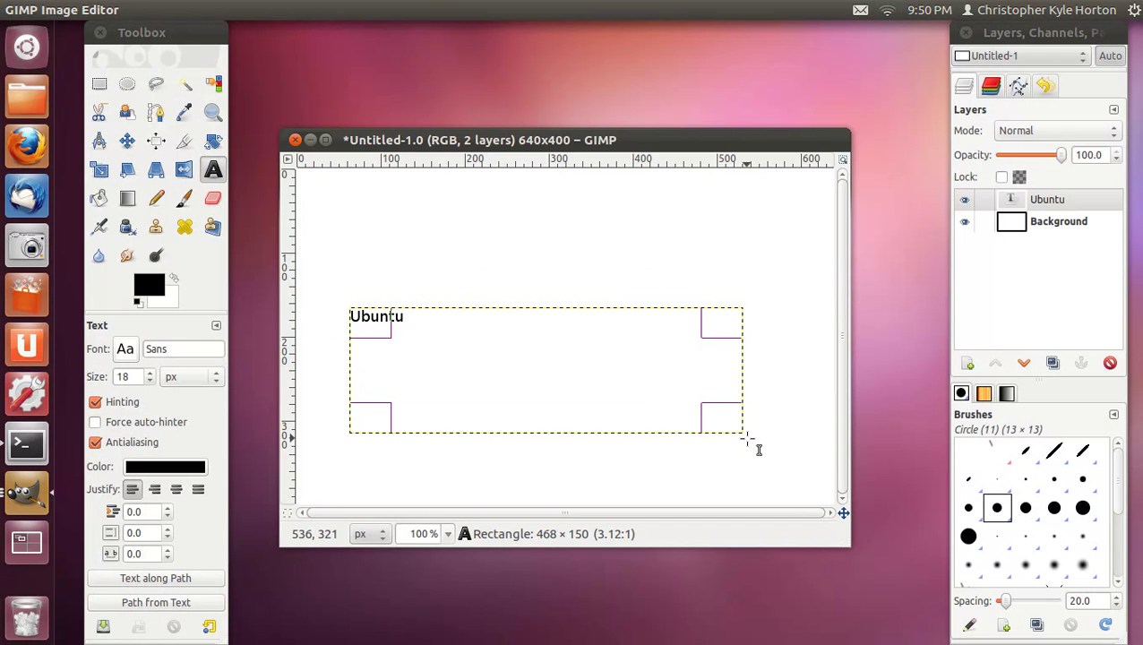
Set the text size to 161 px, merge the Ubuntu layer down into the Background and switch to Rectangle Select
{"action": "left_click", "coordinate": [151, 373]}
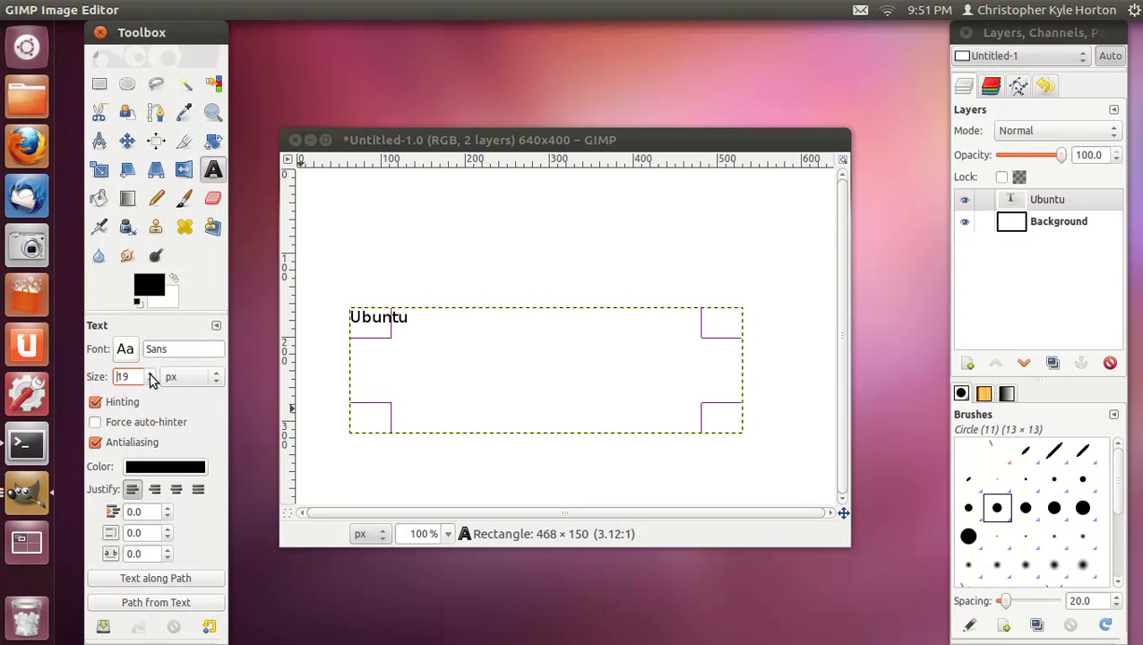
{"action": "left_click_drag", "start_coordinate": [153, 380], "coordinate": [152, 380]}
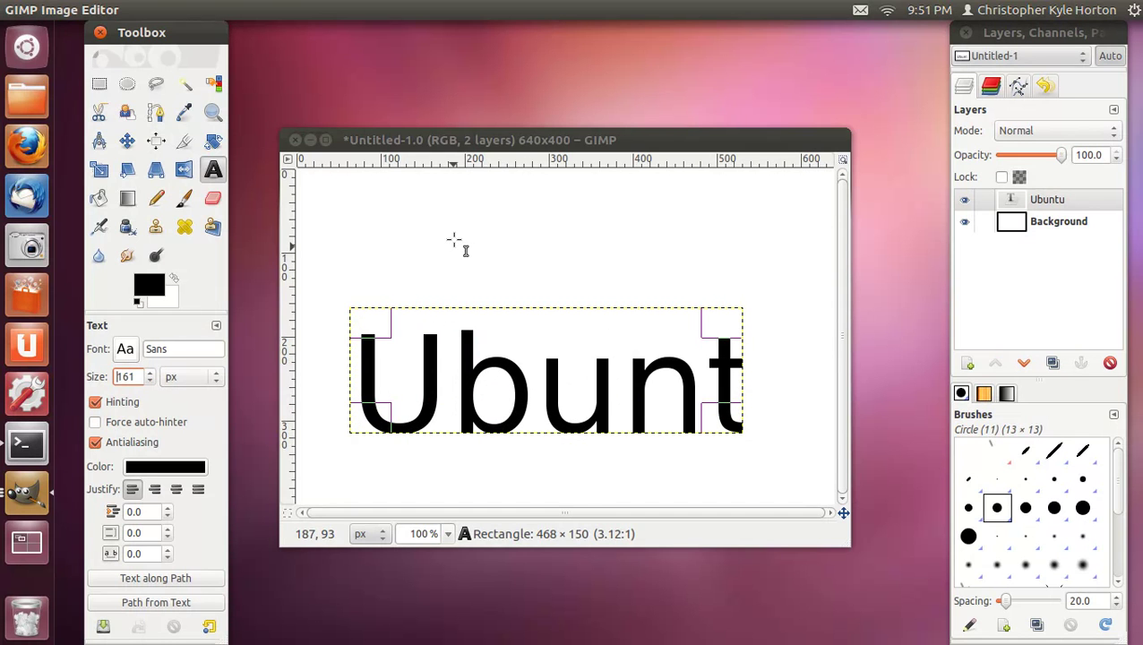
{"action": "left_click", "coordinate": [430, 141]}
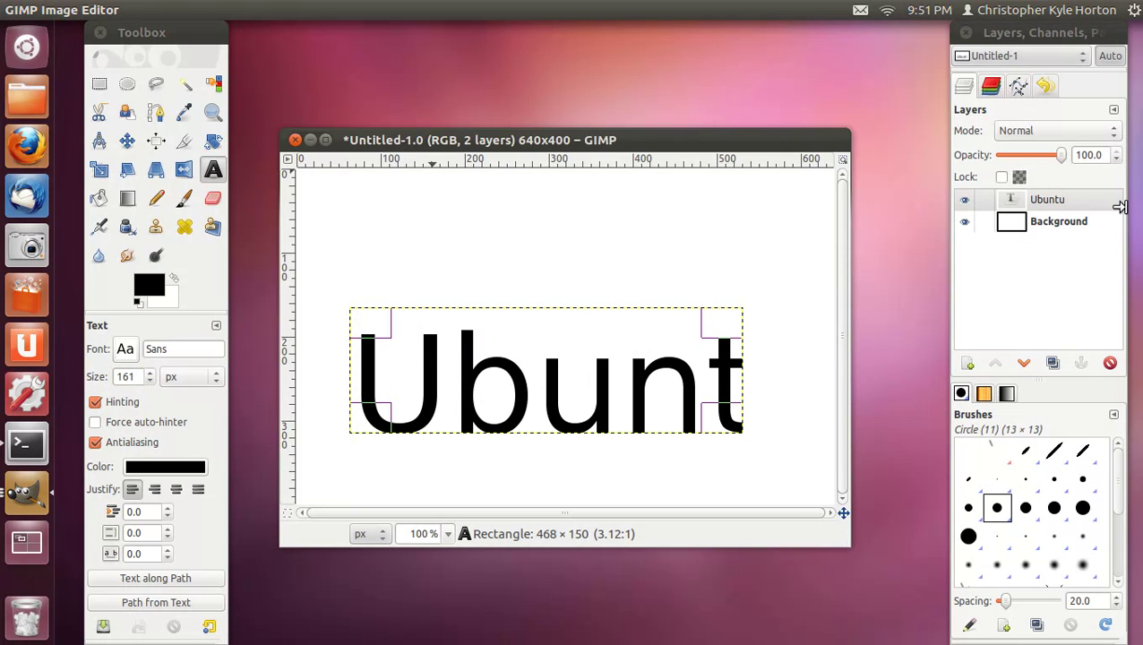
{"action": "right_click", "coordinate": [1120, 213]}
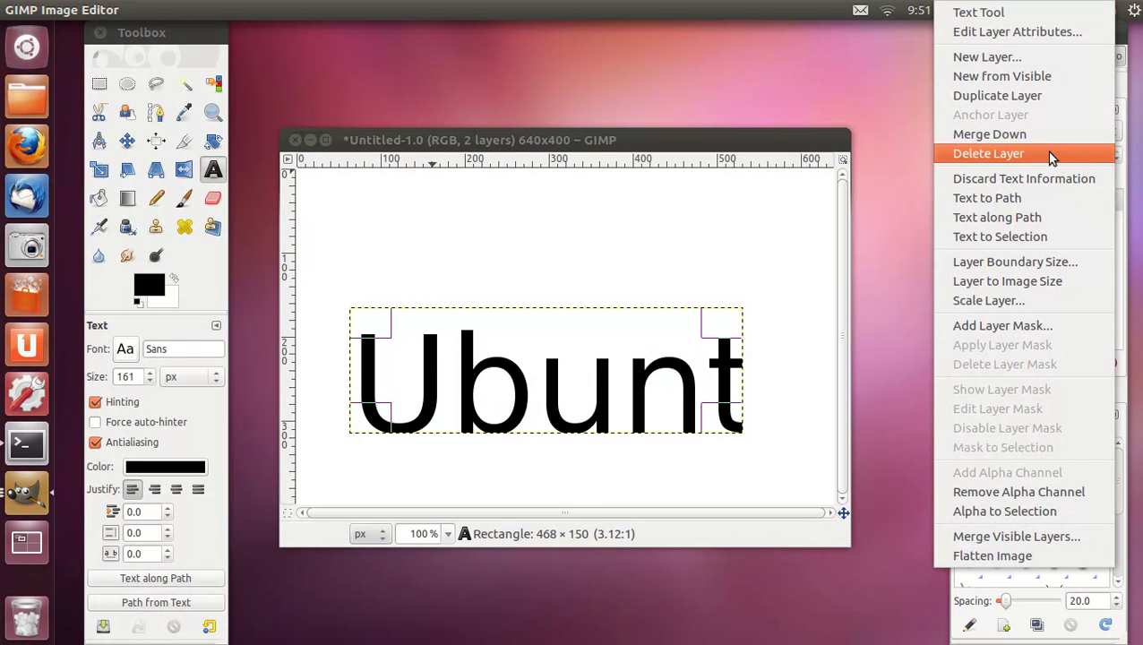
{"action": "left_click", "coordinate": [1026, 137]}
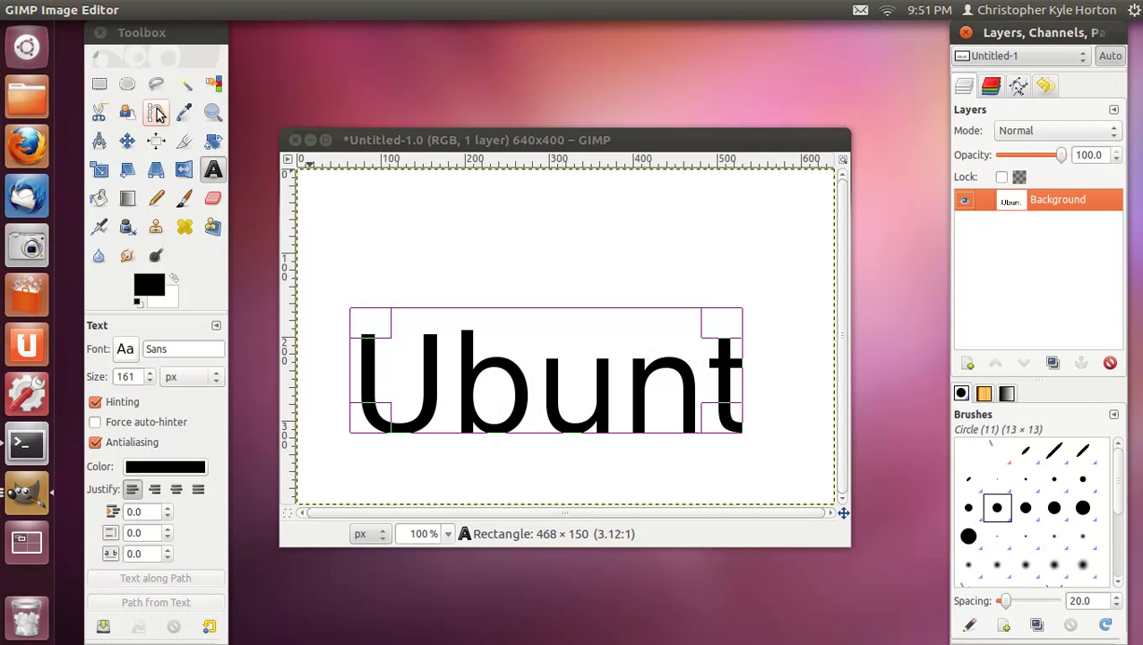
{"action": "left_click", "coordinate": [102, 90]}
{"action": "left_click", "coordinate": [100, 85]}
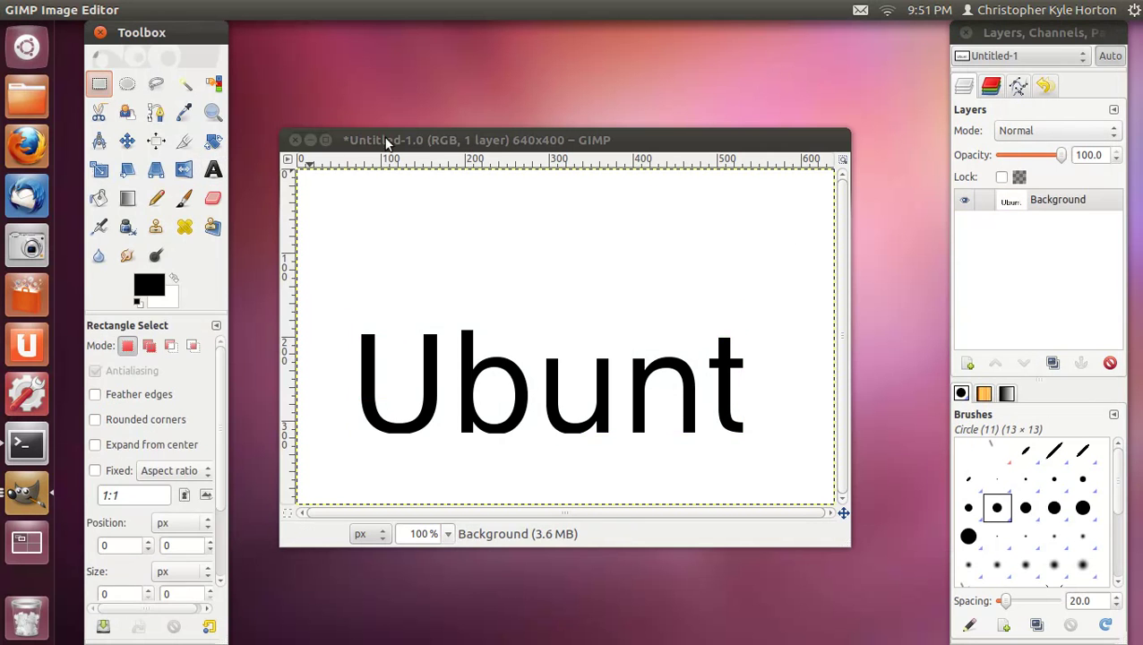
Search the HUD for "blur" and apply the Pixelize filter to the image with a pixel width and height of 10 px
{"action": "left_click", "coordinate": [384, 140]}
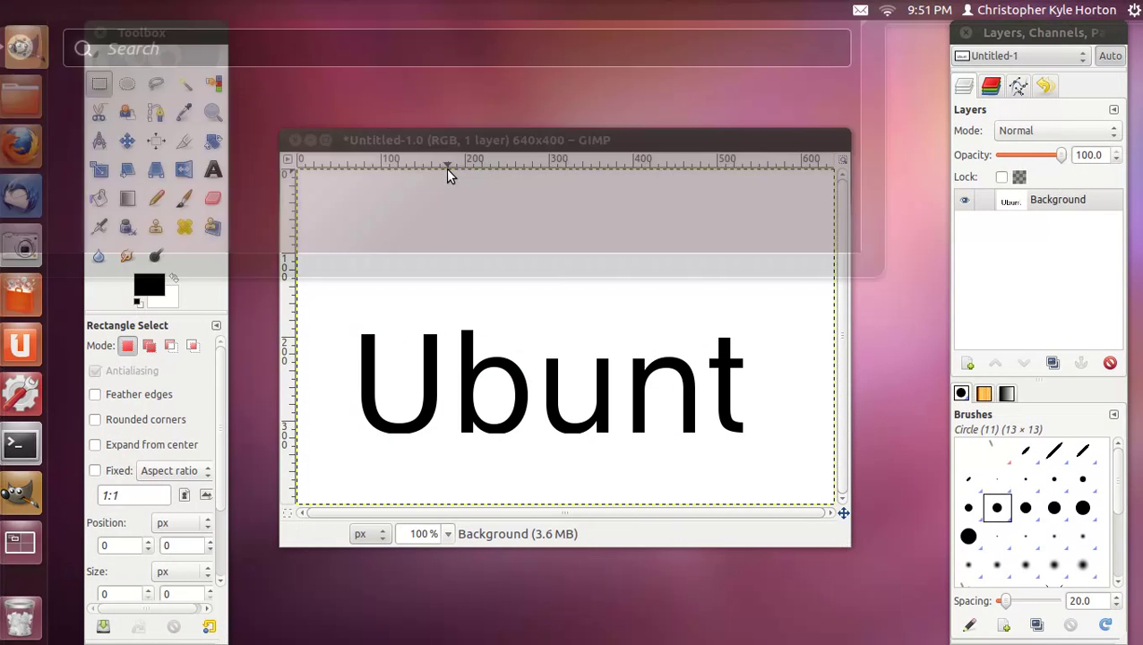
{"action": "key", "text": "super"}
{"action": "type", "text": "blur"}
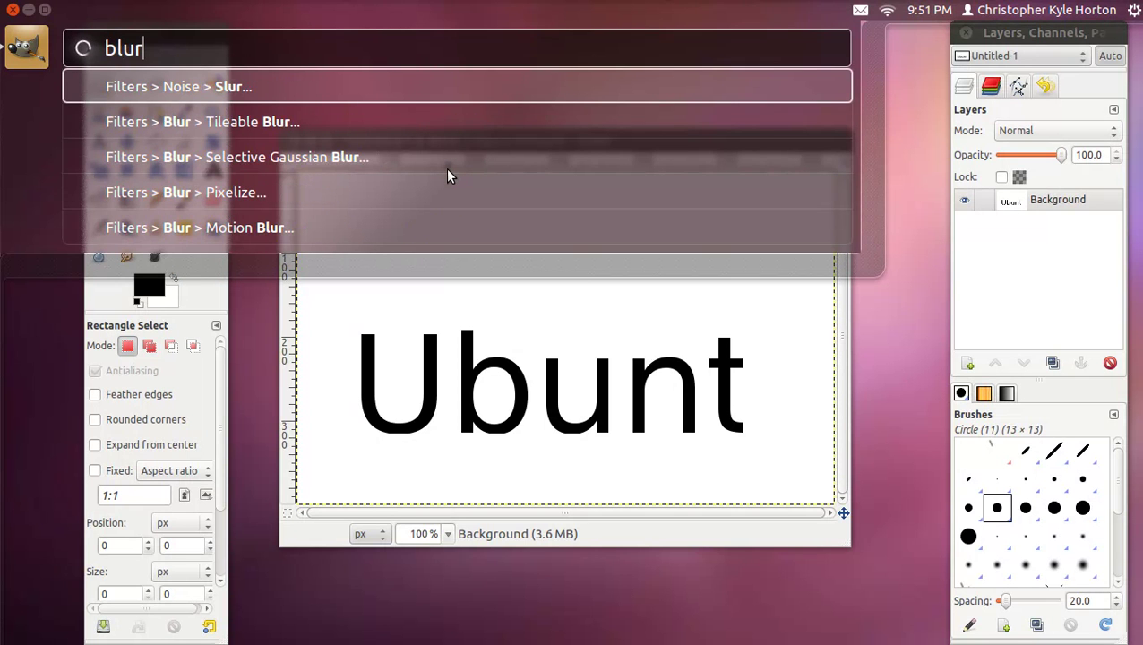
{"action": "key", "text": "Down"}
{"action": "key", "text": "Down"}
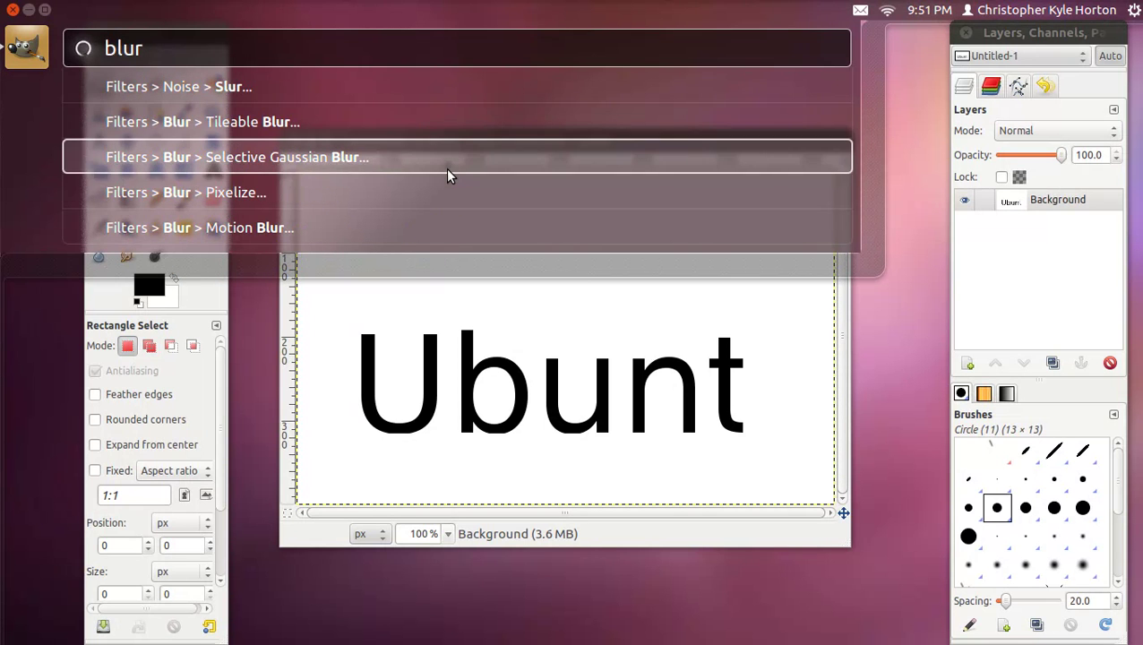
{"action": "key", "text": "Down"}
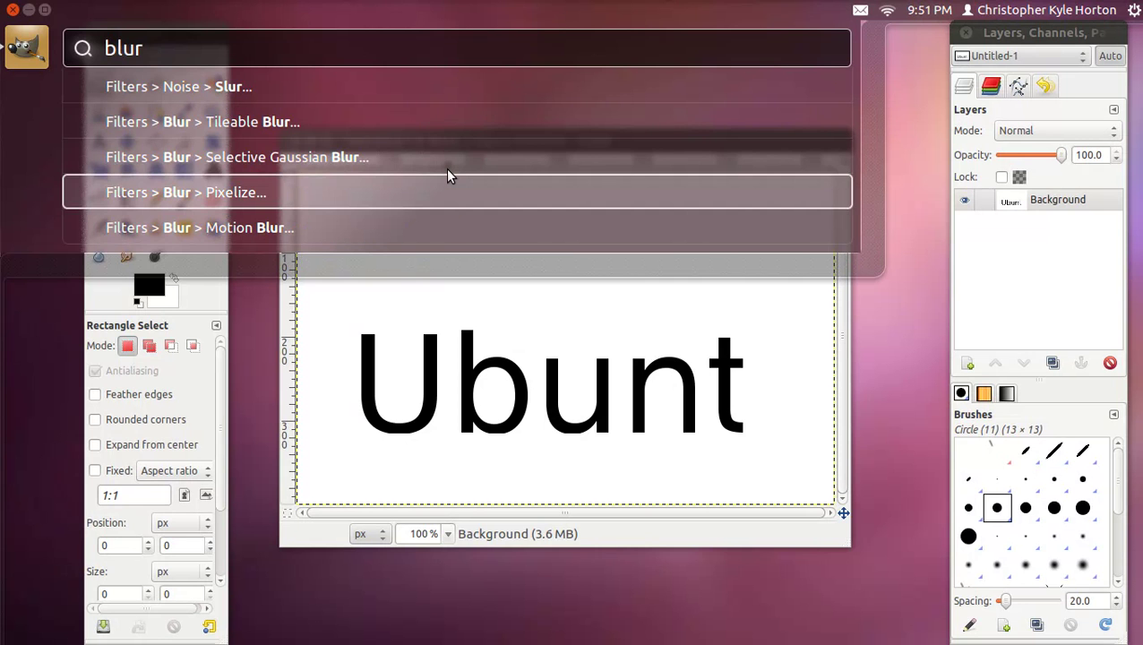
{"action": "key", "text": "Return"}
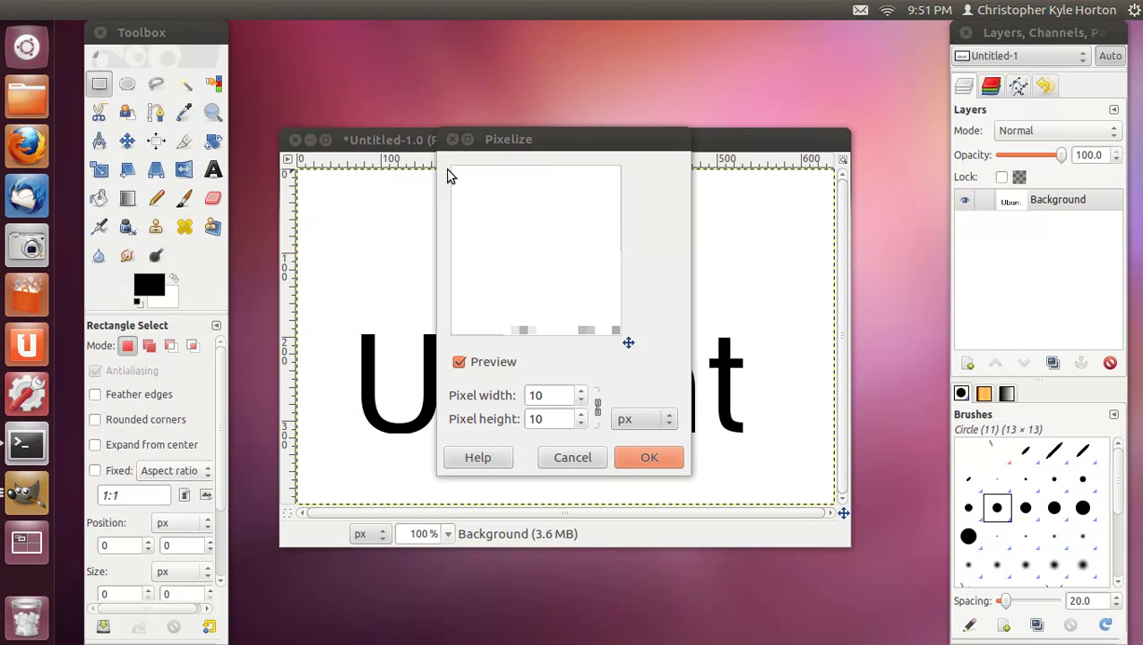
{"action": "left_click", "coordinate": [625, 459]}
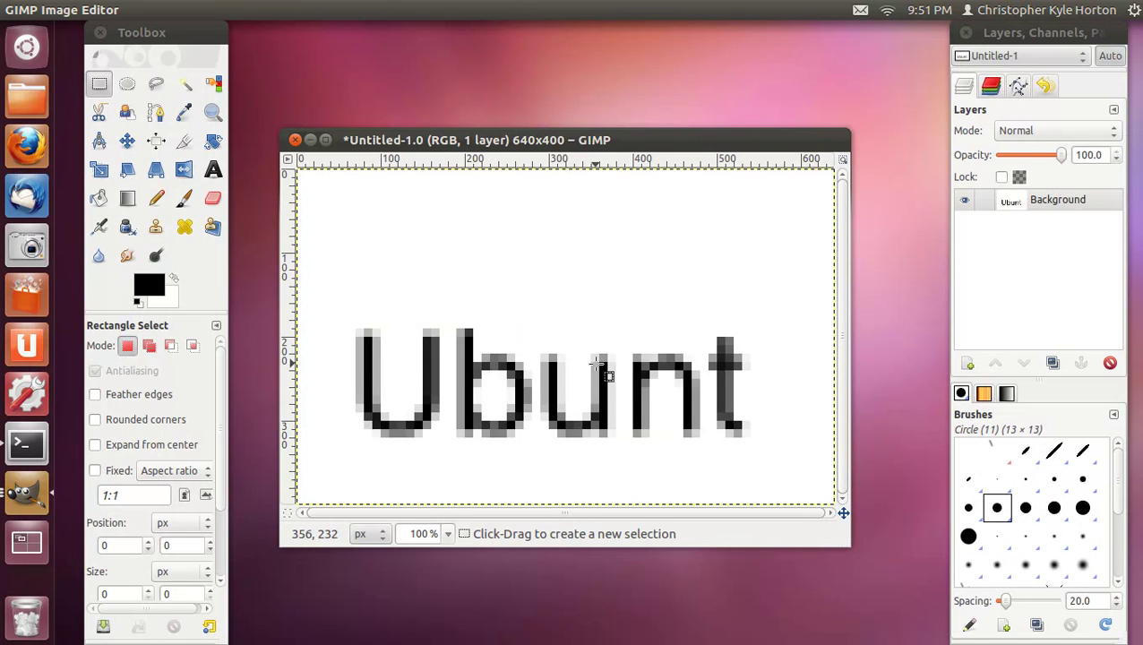
Quit GIMP through a HUD search for "quit" and discard the unsaved image changes
{"action": "key", "text": "alt"}
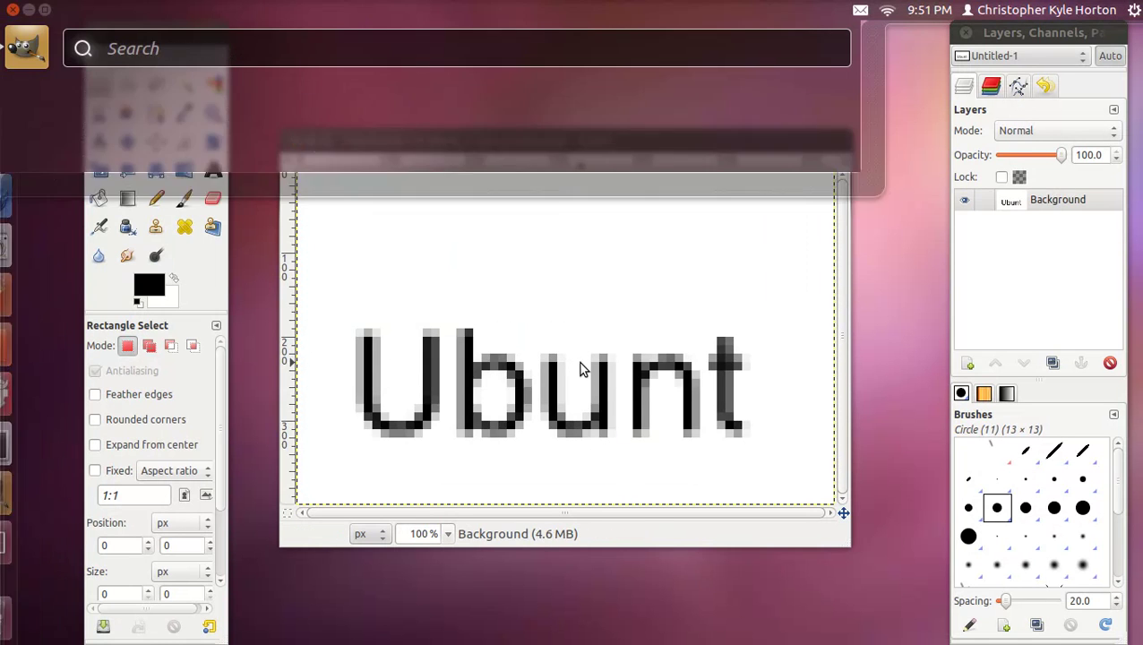
{"action": "type", "text": "quit"}
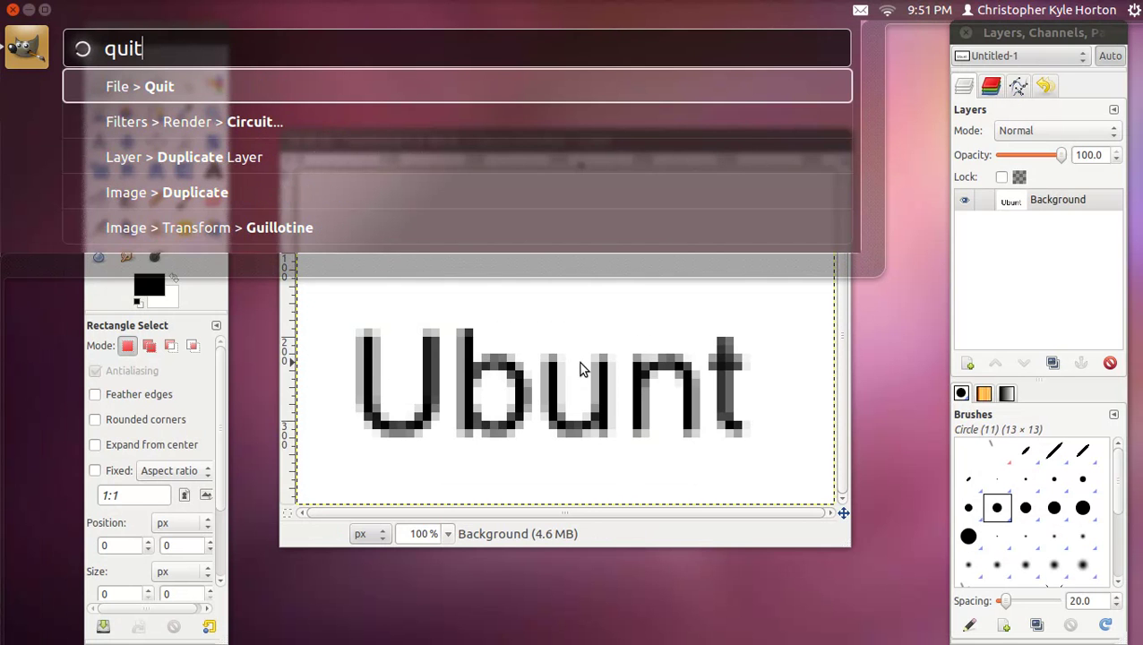
{"action": "key", "text": "Return"}
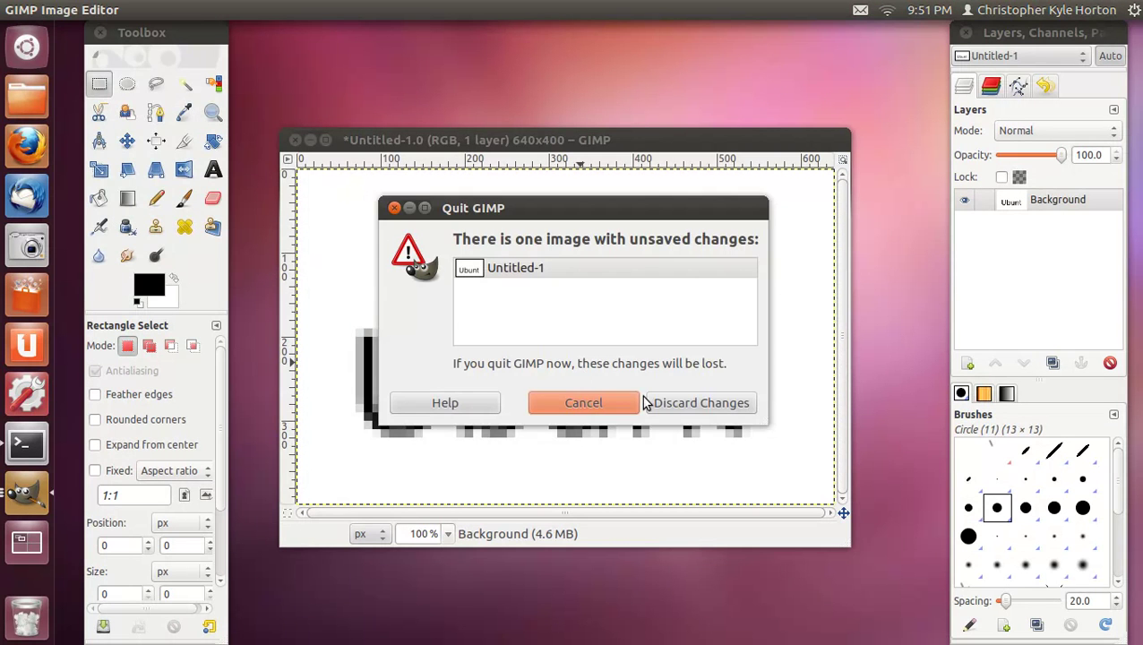
{"action": "left_click", "coordinate": [668, 403]}
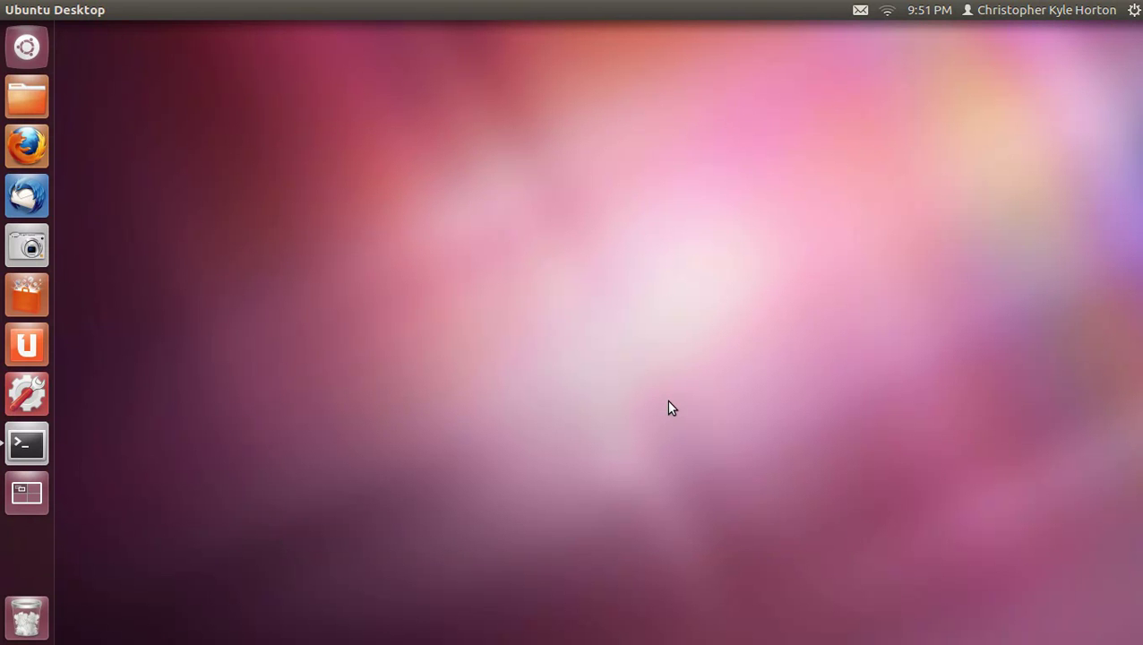
Open the Dash, clear the previous "gim" search and close the Dash
{"action": "key", "text": "super"}
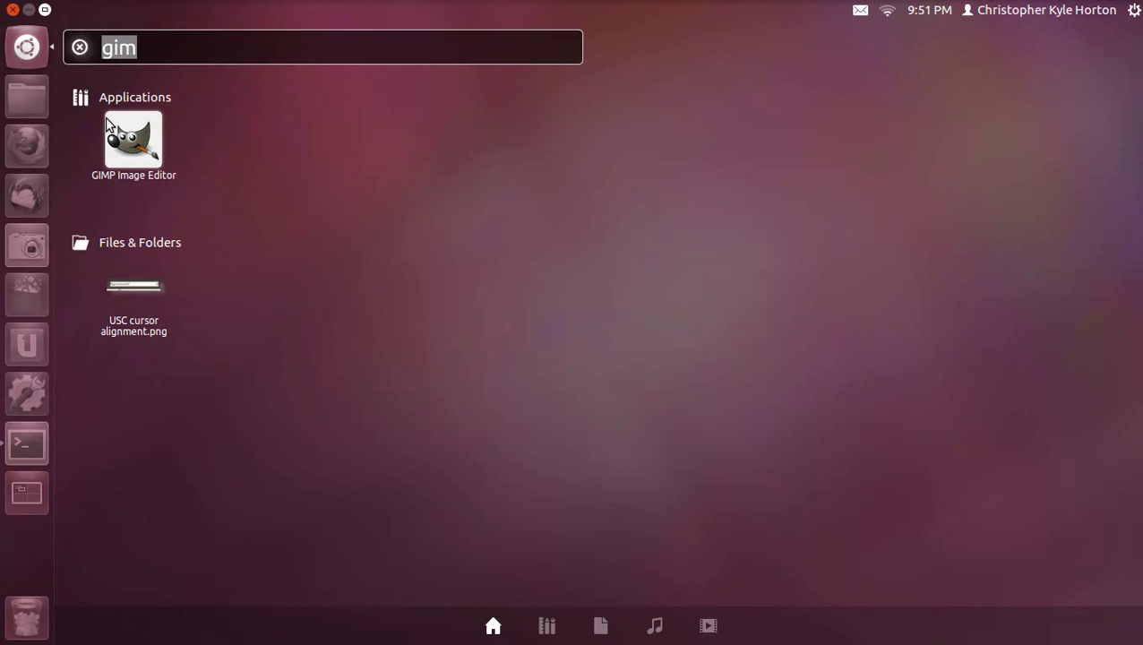
{"action": "left_click", "coordinate": [85, 50]}
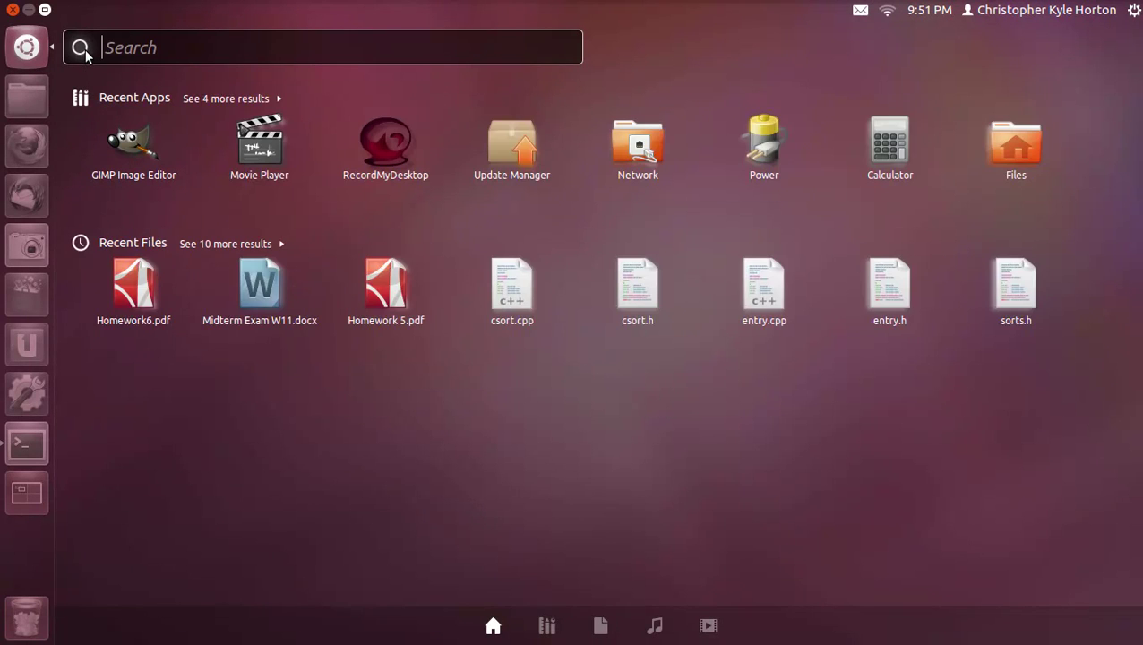
{"action": "key", "text": "Escape"}
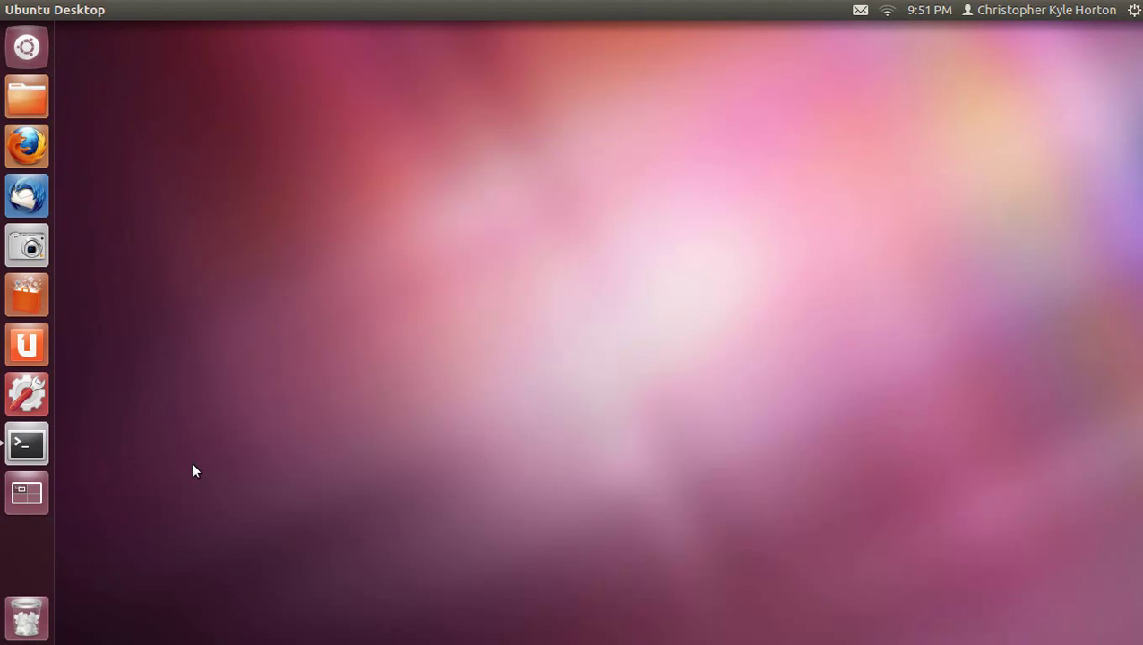
Show the workspace overview, move the highlight between the workspaces and enter the highlighted one
{"action": "key", "text": "super"}
{"action": "key", "text": "super+s"}
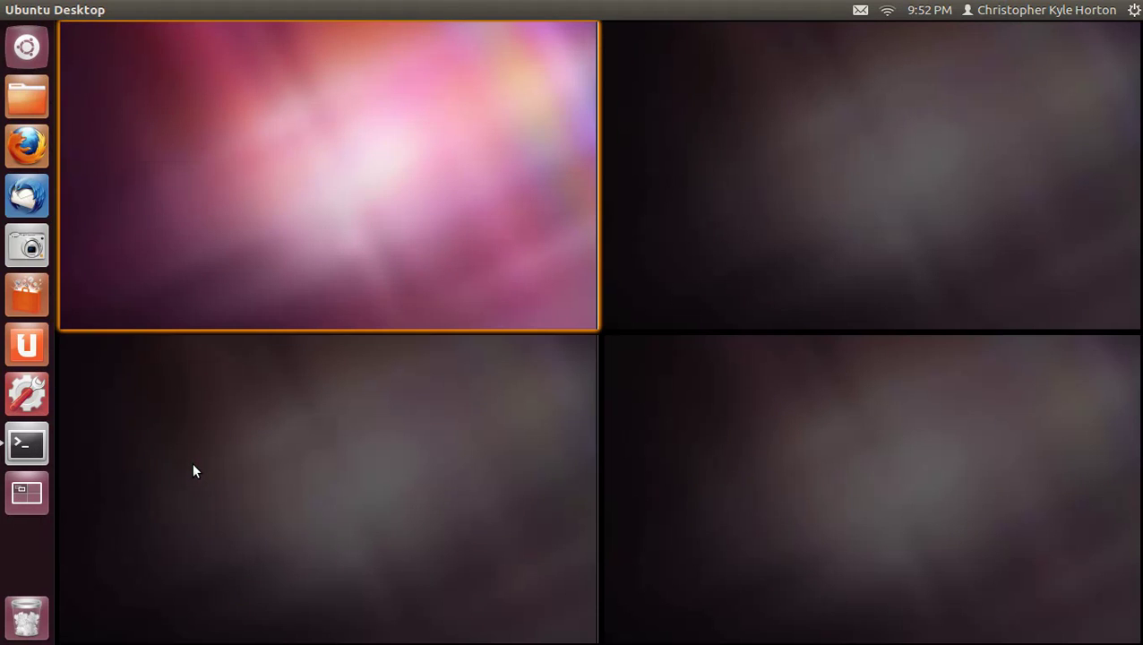
{"action": "key", "text": "Right"}
{"action": "key", "text": "Right"}
{"action": "key", "text": "Up"}
{"action": "key", "text": "Return"}
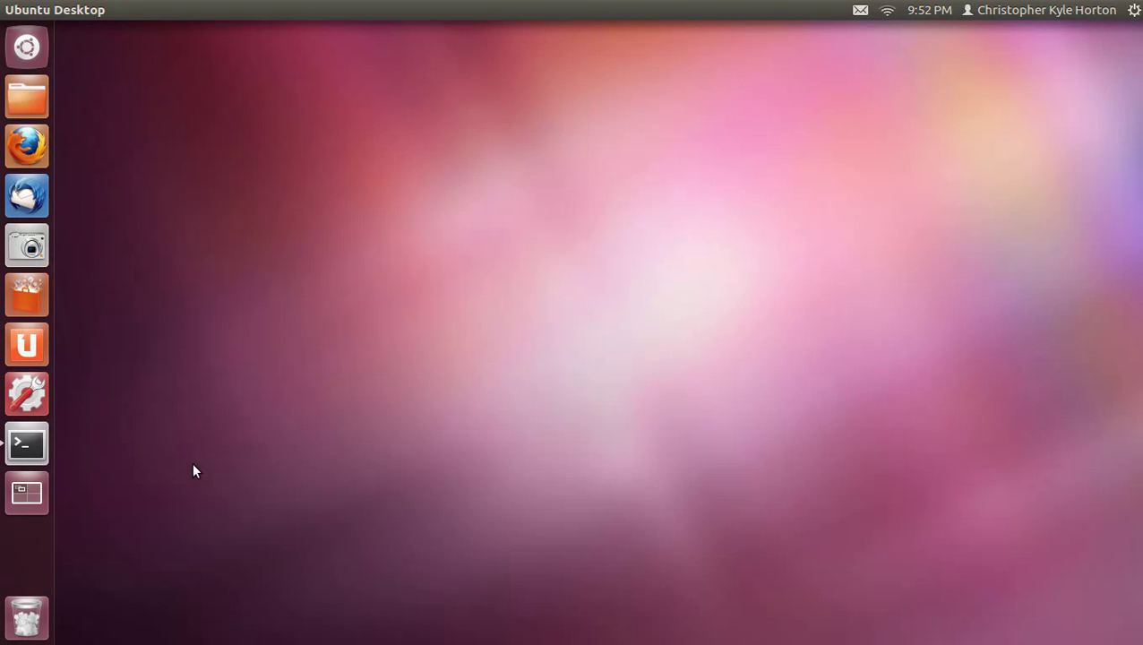